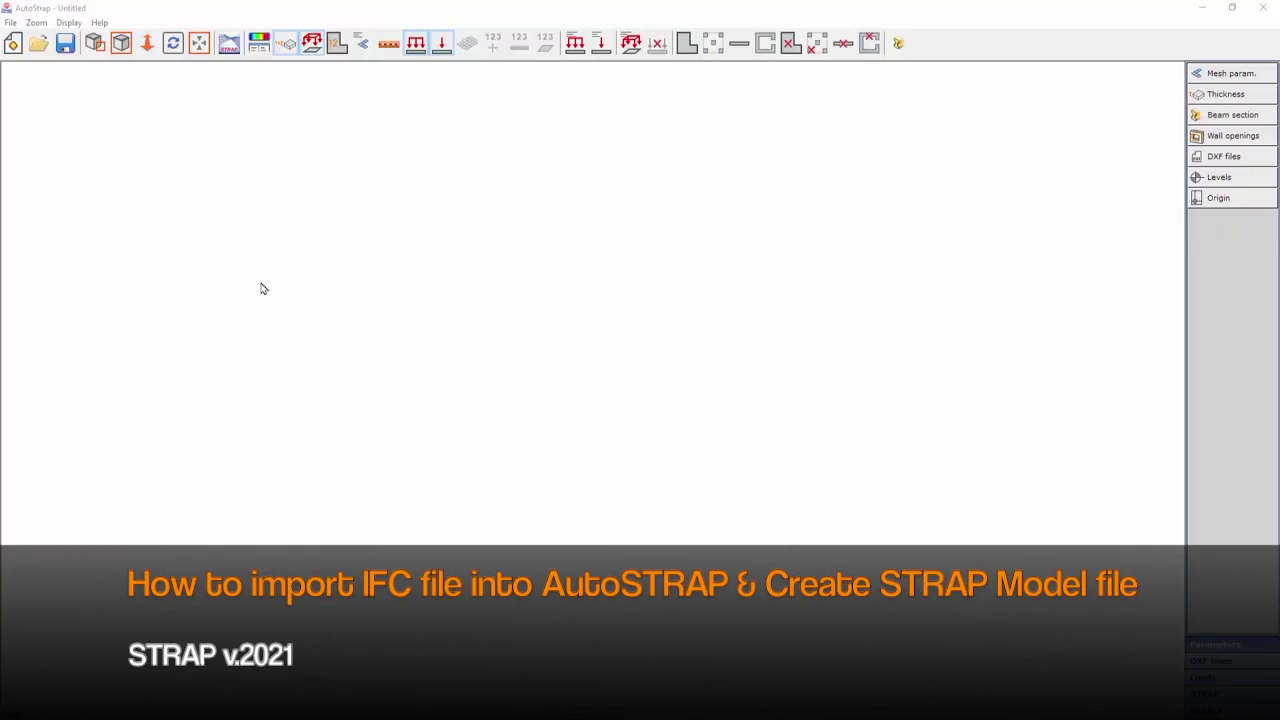
Import the IFC file Class4.ifc from the IFC for Demo folder as a new model.
left_click(12, 24)
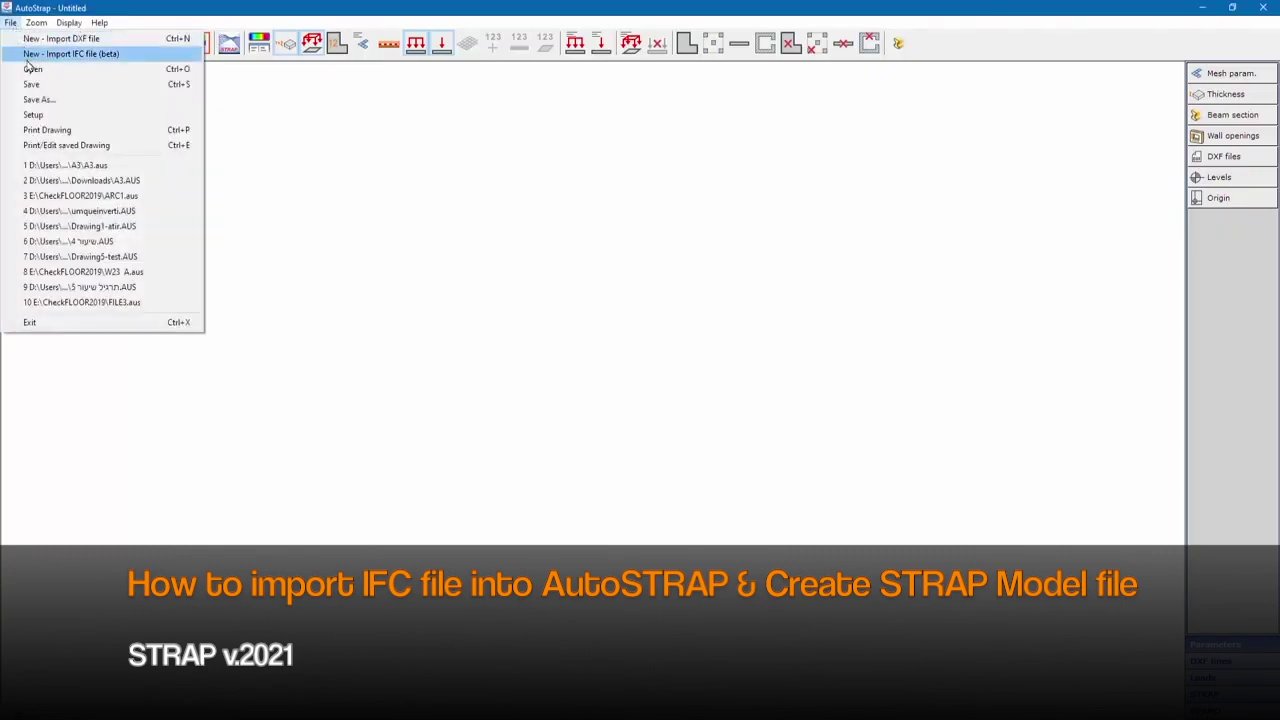
left_click(37, 56)
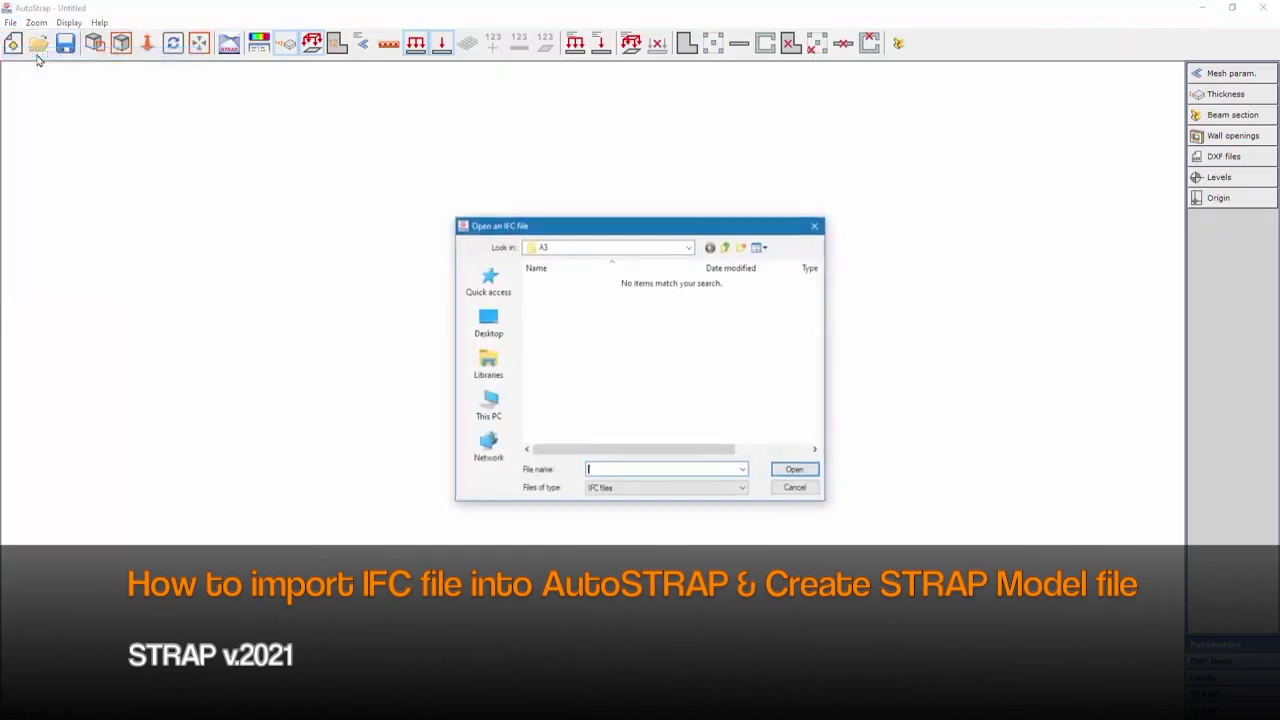
left_click(725, 247)
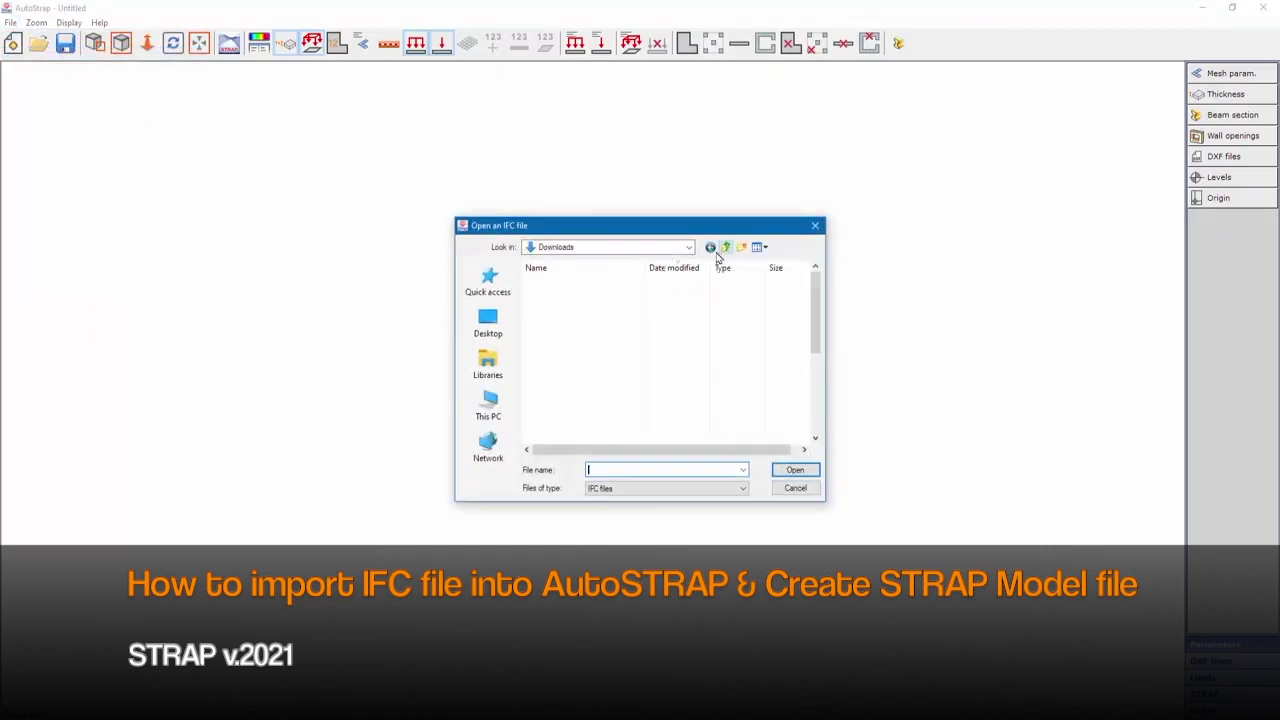
double_click(562, 297)
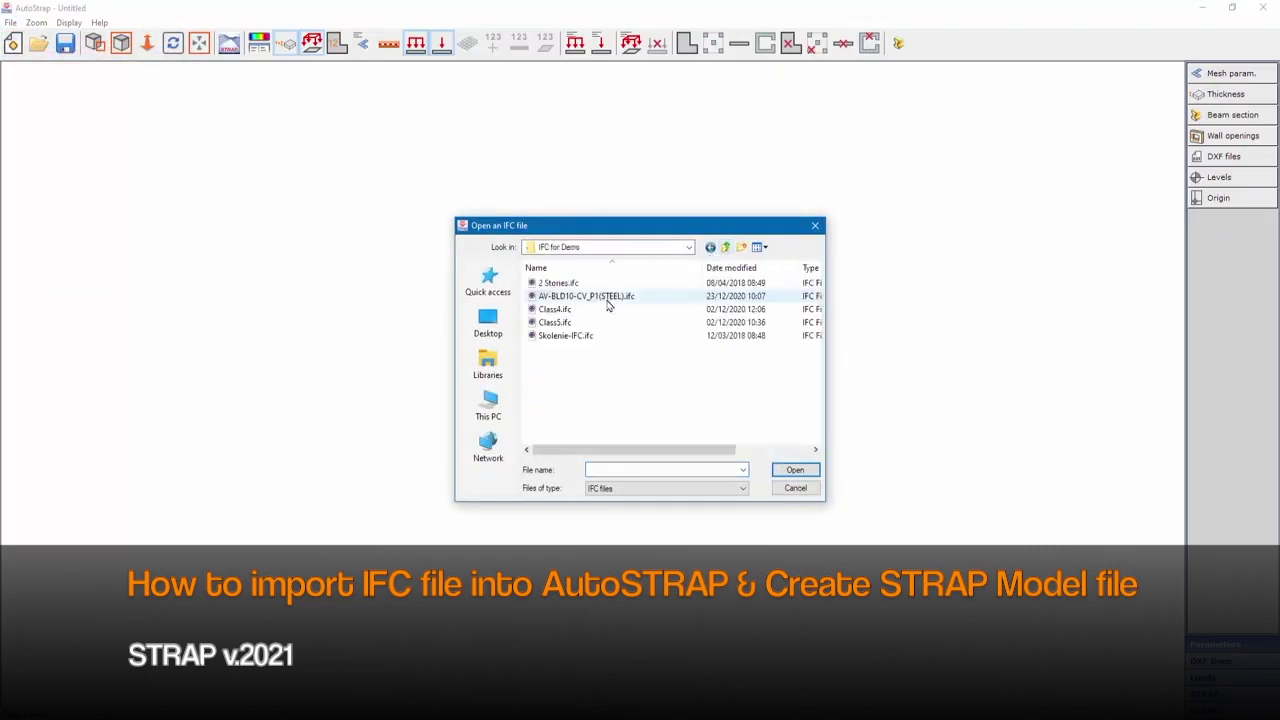
left_click(555, 309)
left_click(793, 472)
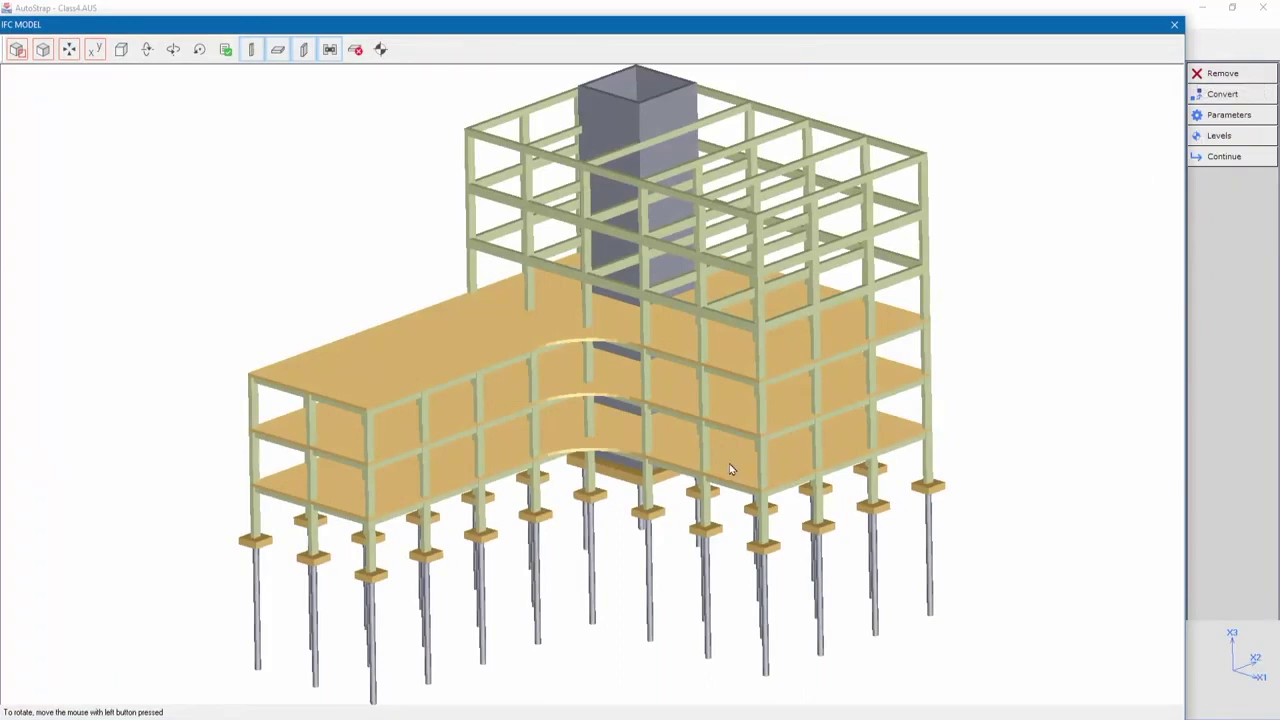
Examine the imported building from different angles, switching between elevation and isometric views and rotating the elevation through a full turn.
mouse_move(728, 459)
left_mouse_down()
mouse_move(751, 440)
mouse_move(724, 415)
mouse_move(737, 449)
mouse_move(765, 450)
mouse_move(651, 380)
mouse_move(752, 453)
left_mouse_up()
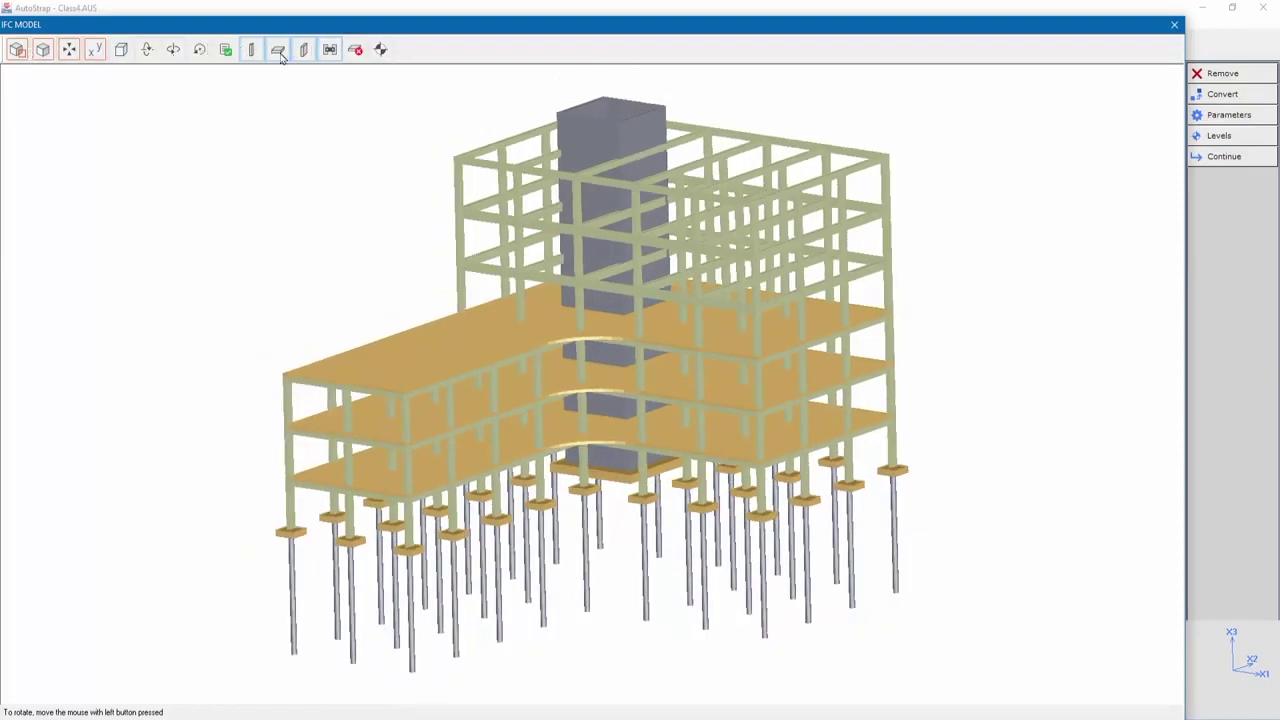
left_click(122, 52)
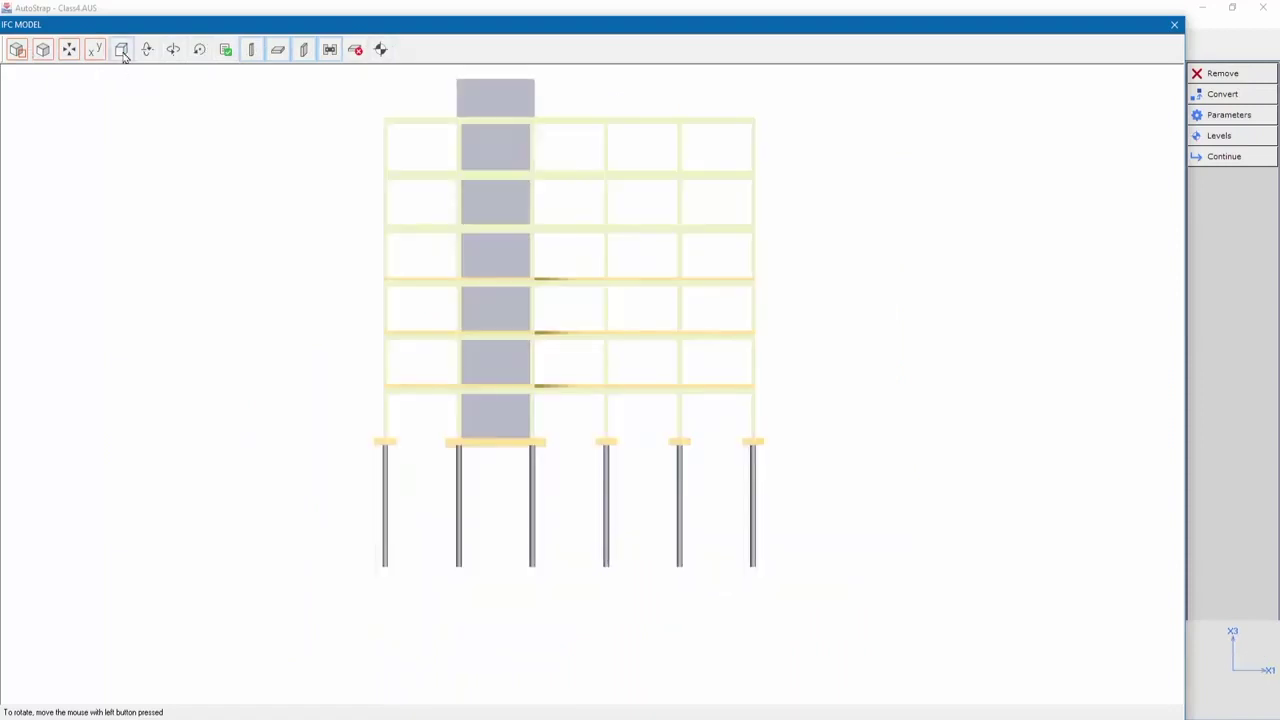
left_click(122, 52)
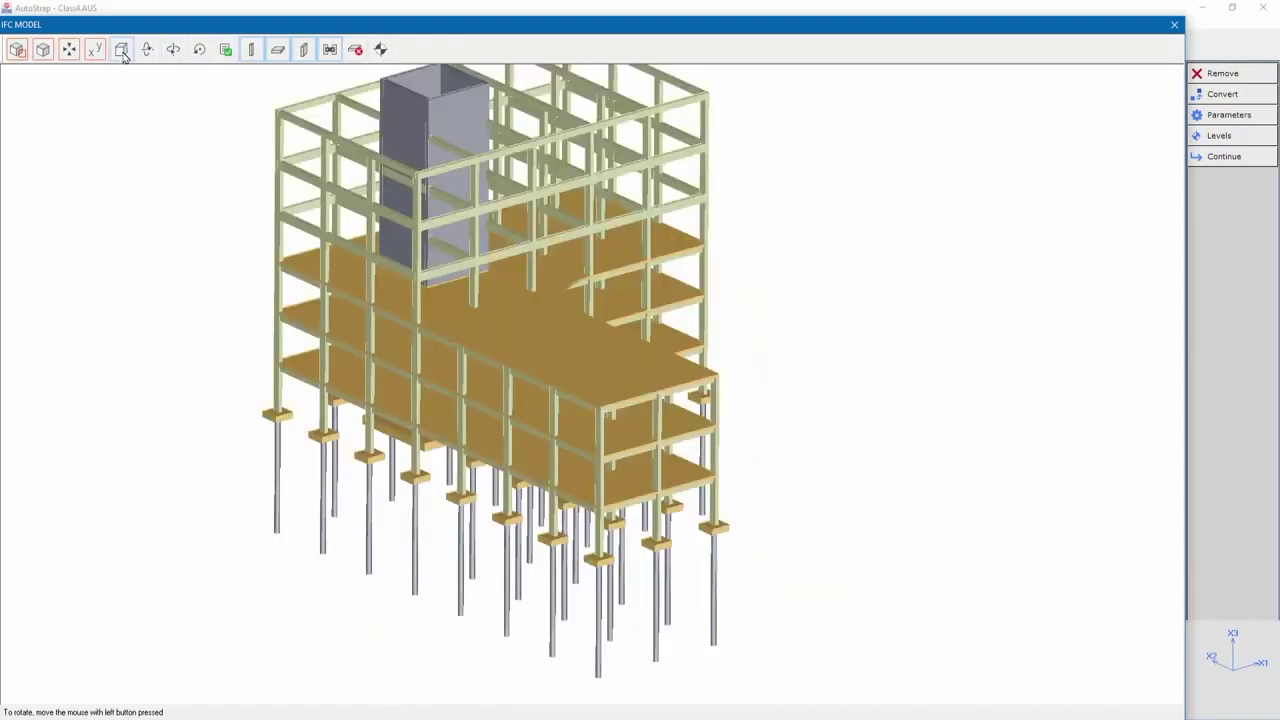
left_click(122, 52)
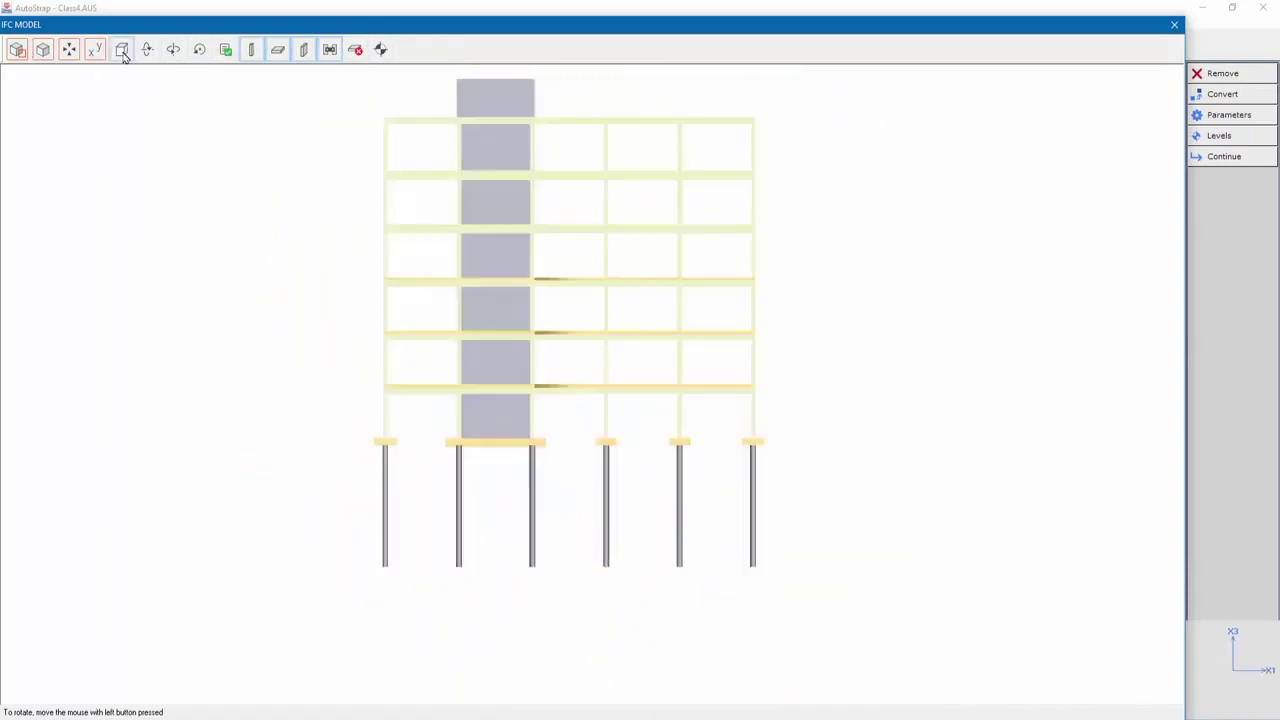
left_click(200, 50)
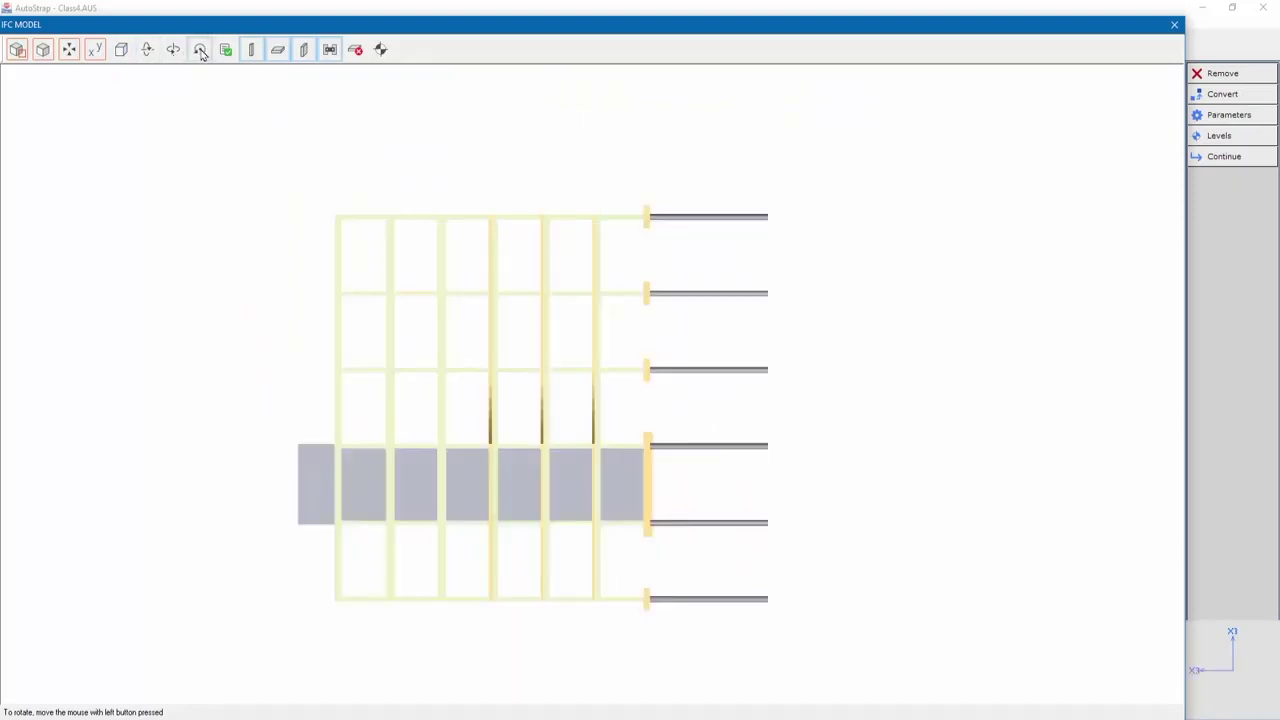
left_click(200, 50)
left_click(200, 50)
left_click(200, 50)
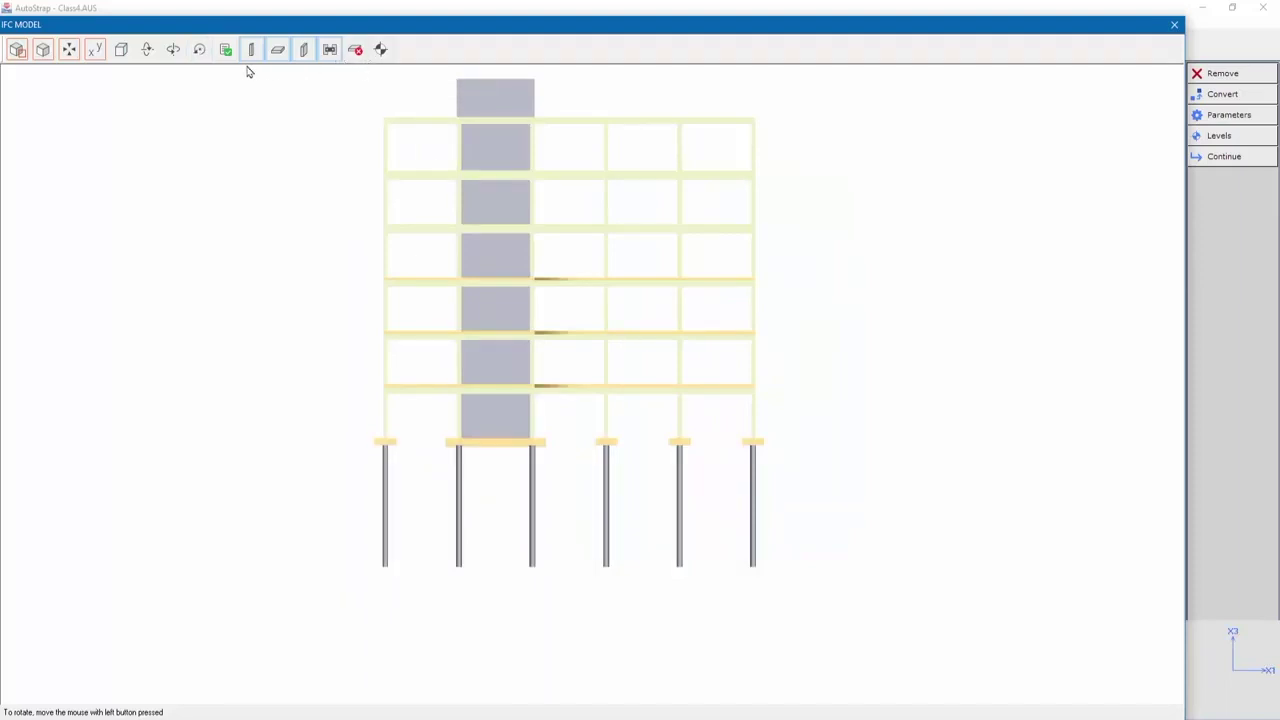
left_click(120, 55)
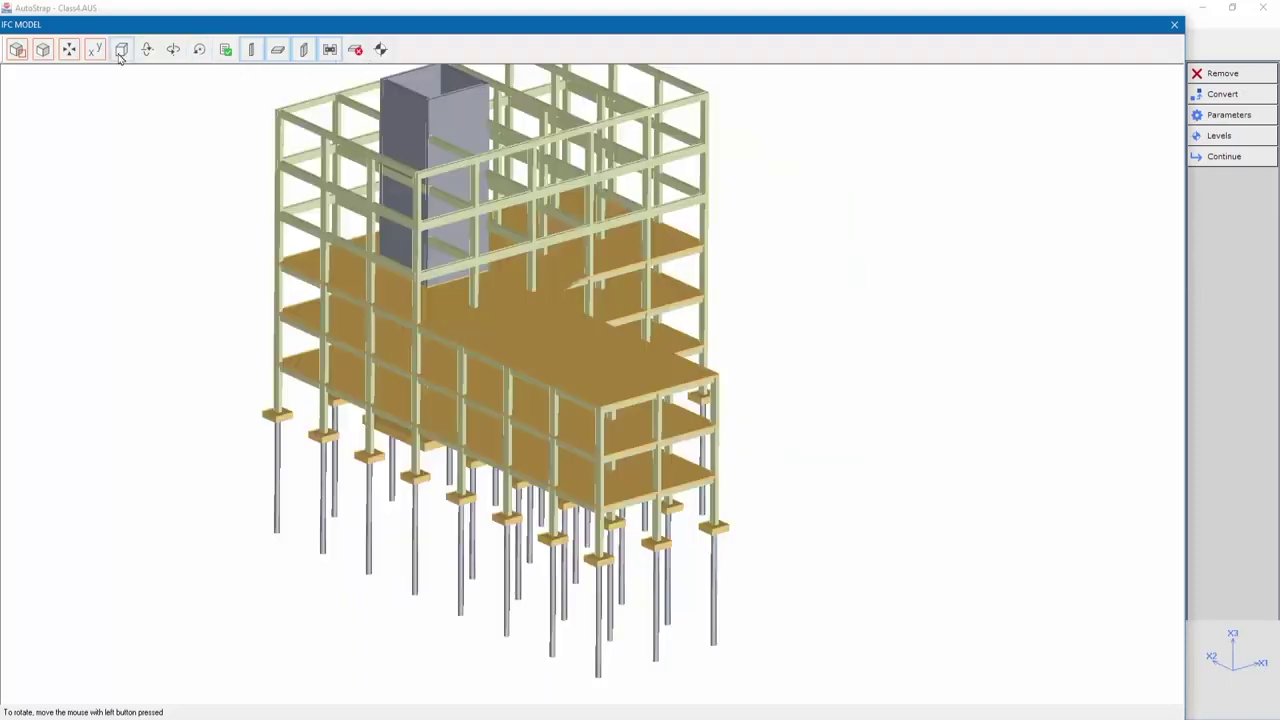
Hide and redisplay each element type in turn: beams and columns, slabs, and walls.
left_click(250, 55)
left_click(250, 55)
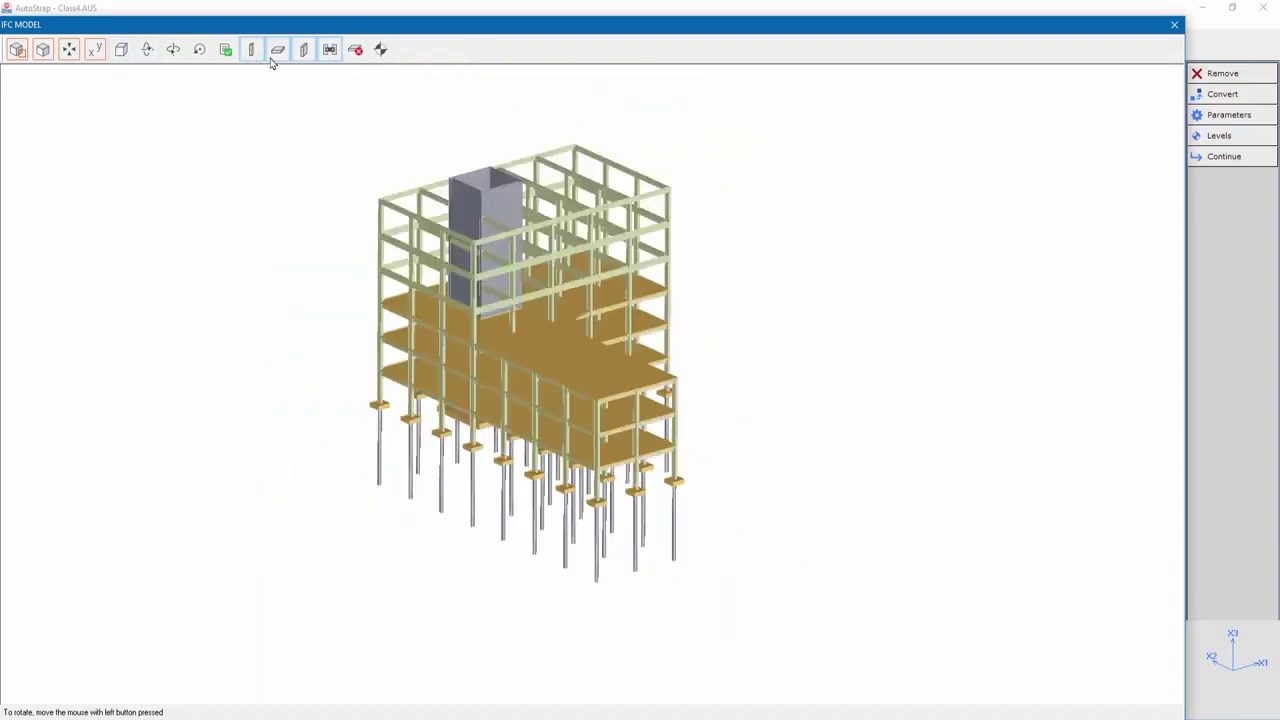
left_click(278, 52)
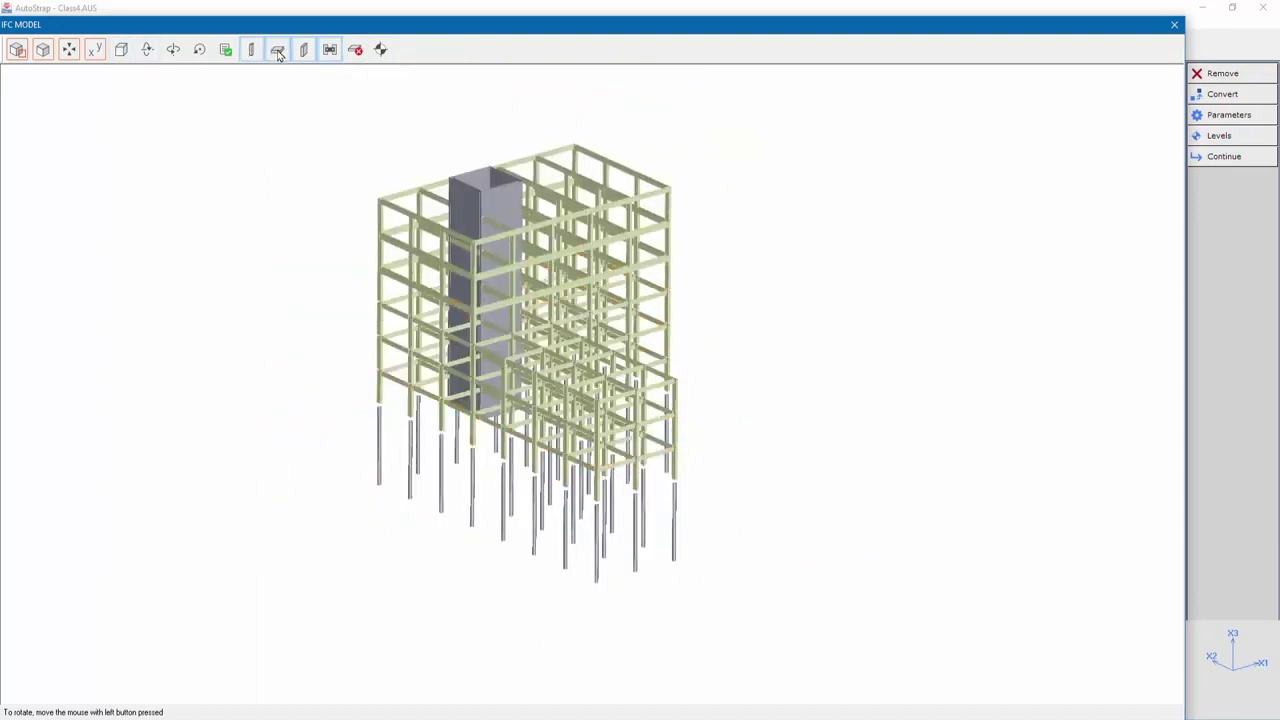
left_click(278, 52)
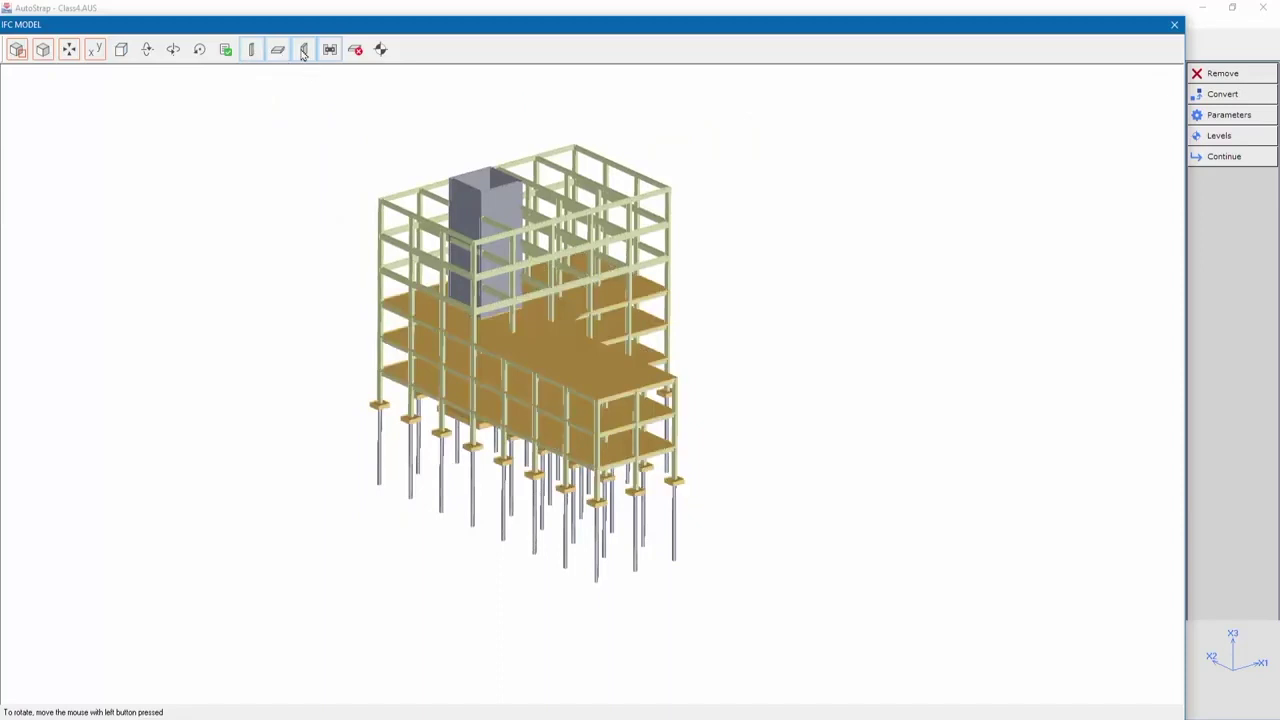
left_click(303, 52)
left_click(303, 52)
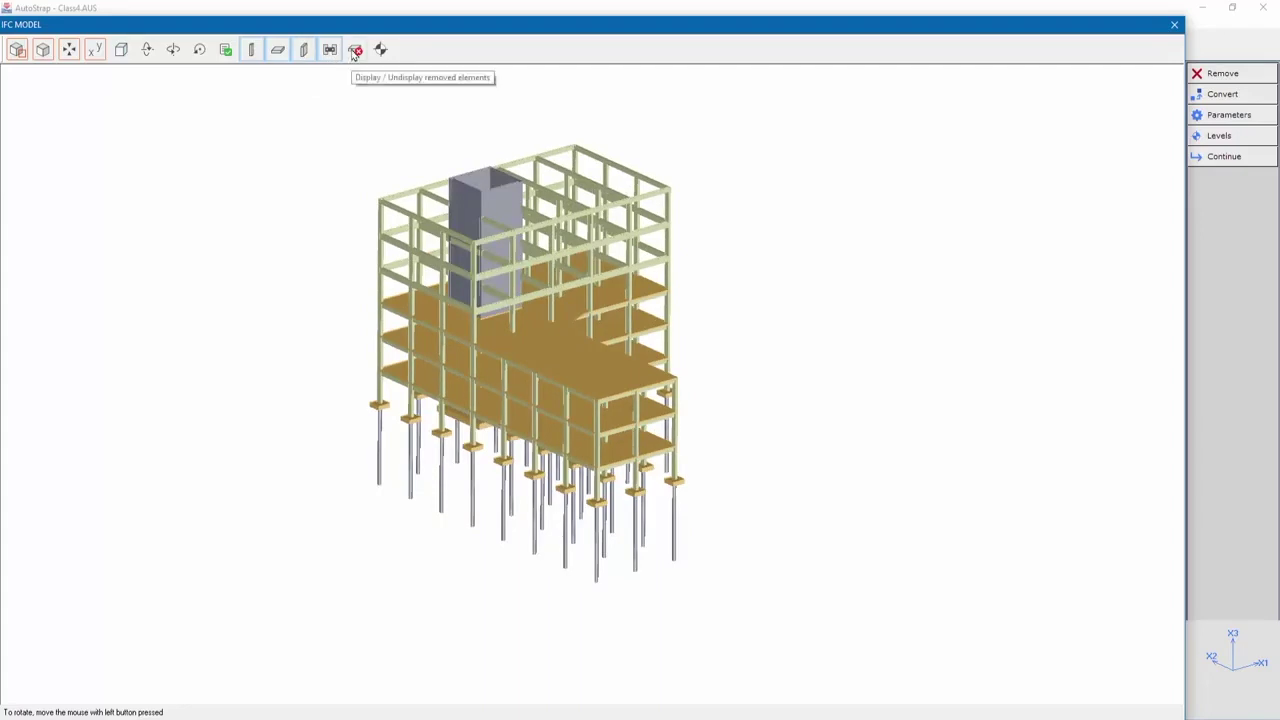
Remove all foundation piles with a window selection that takes elements having at least one corner inside.
left_click_drag(338, 230, 330, 180)
left_click(1225, 74)
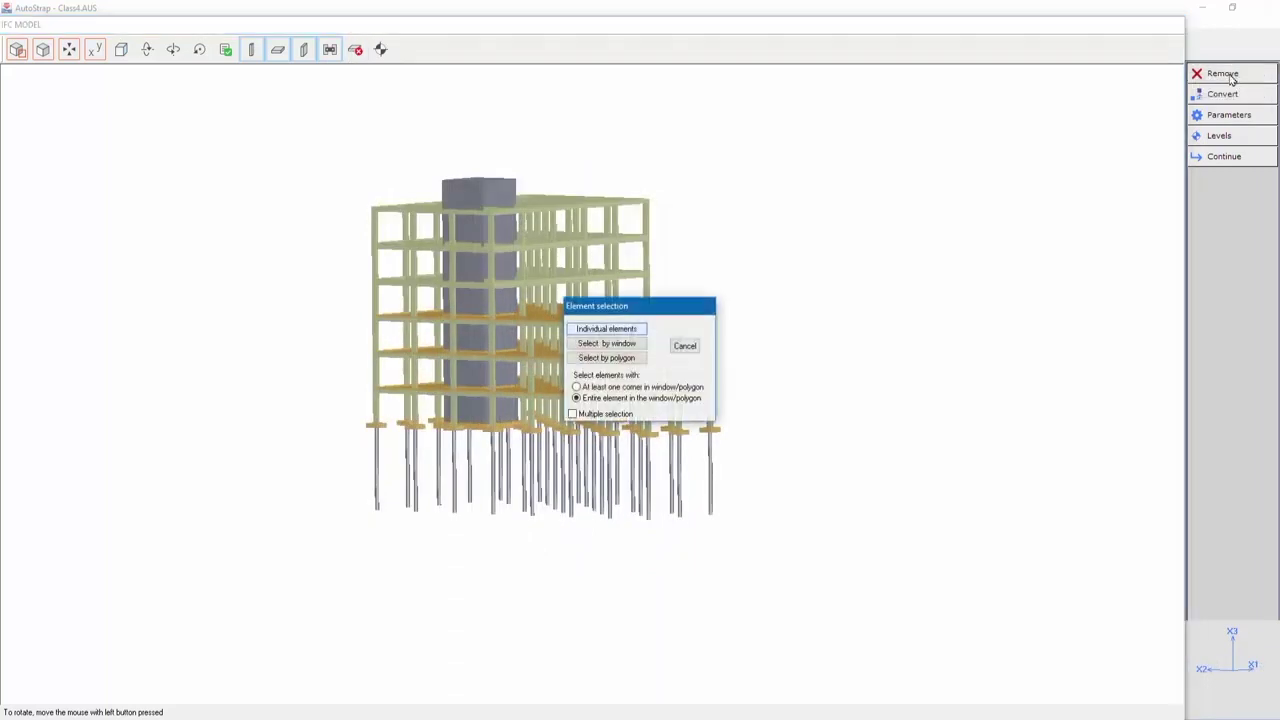
left_click(612, 387)
left_click(612, 343)
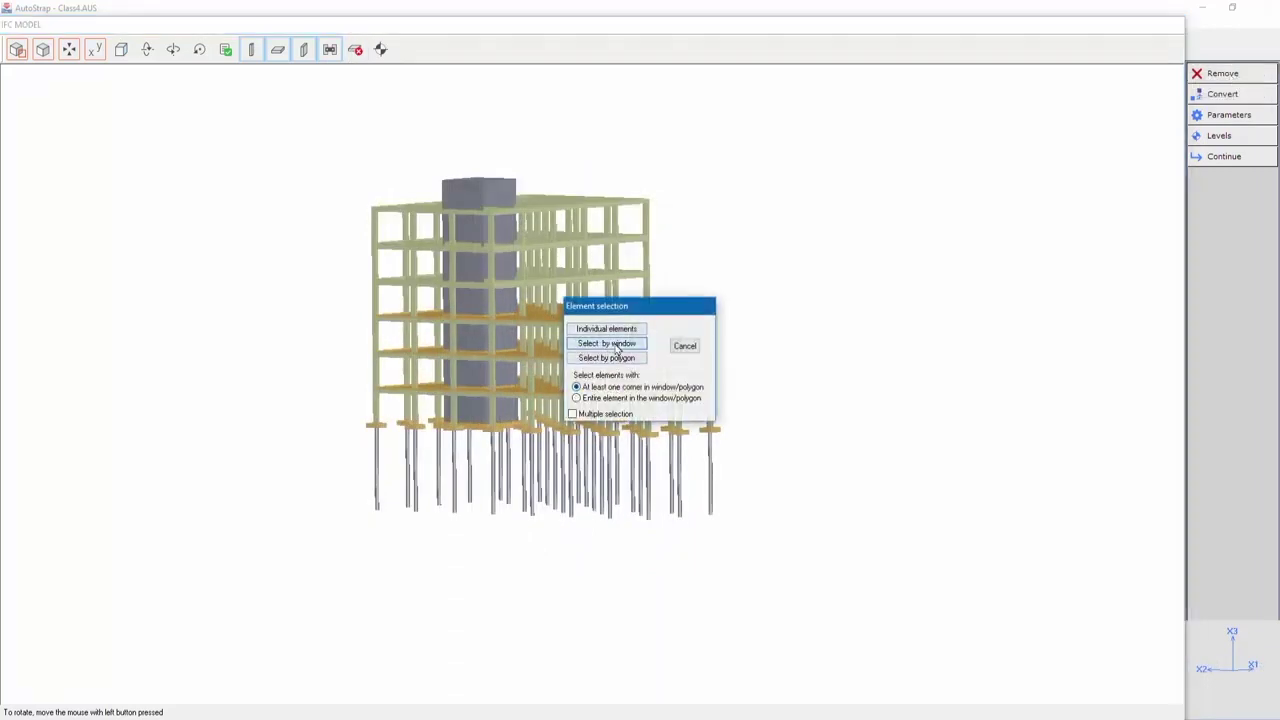
left_click(329, 463)
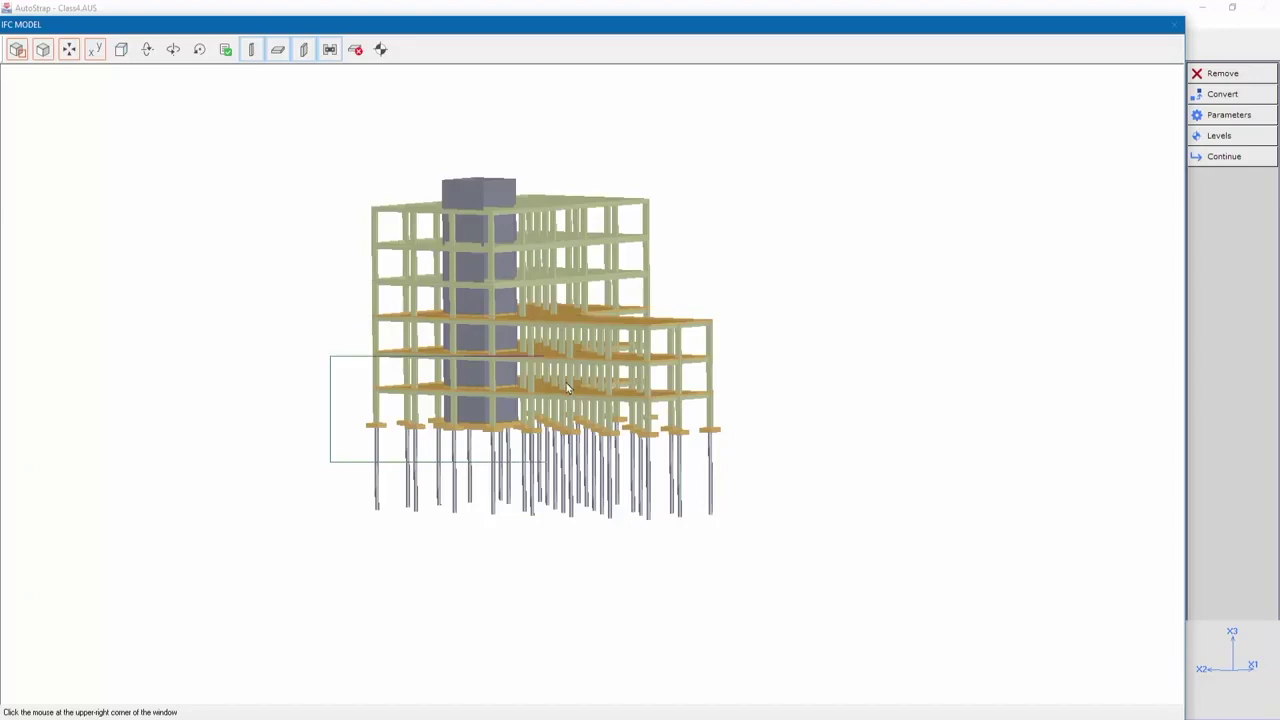
left_click(770, 566)
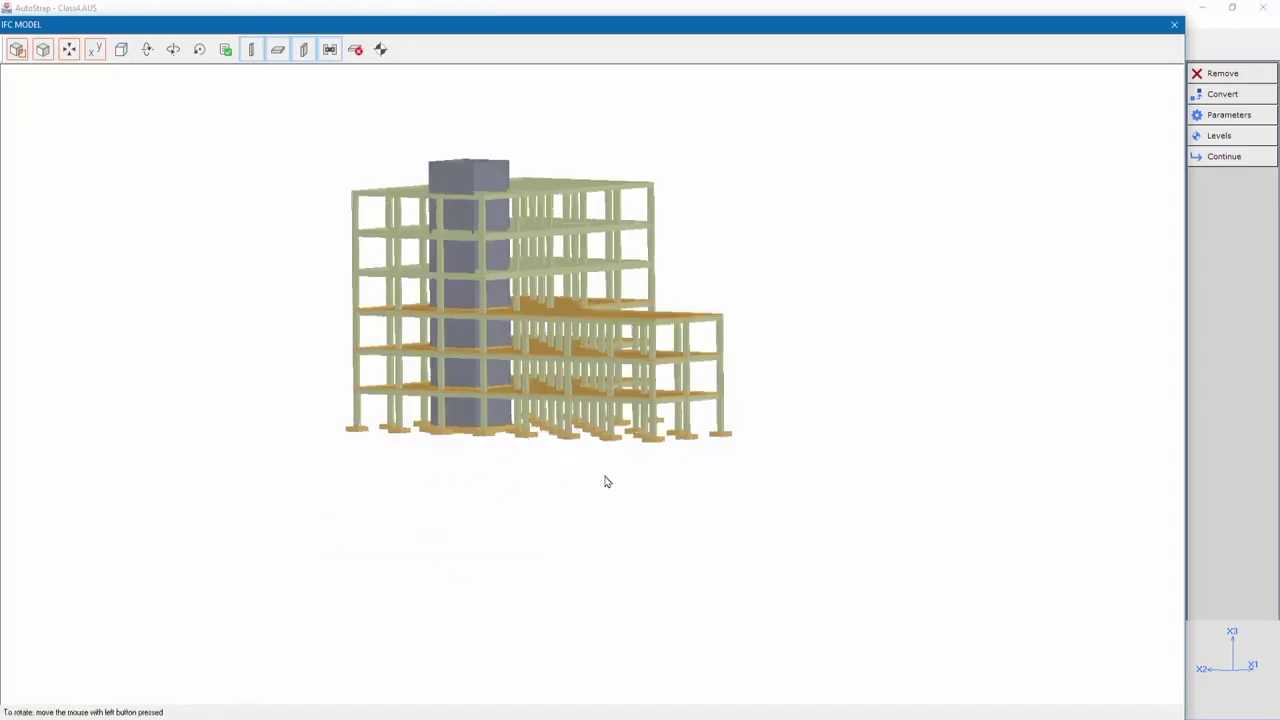
Display the removed piles beneath the building for a check, and hide them again.
left_click_drag(606, 354, 594, 373)
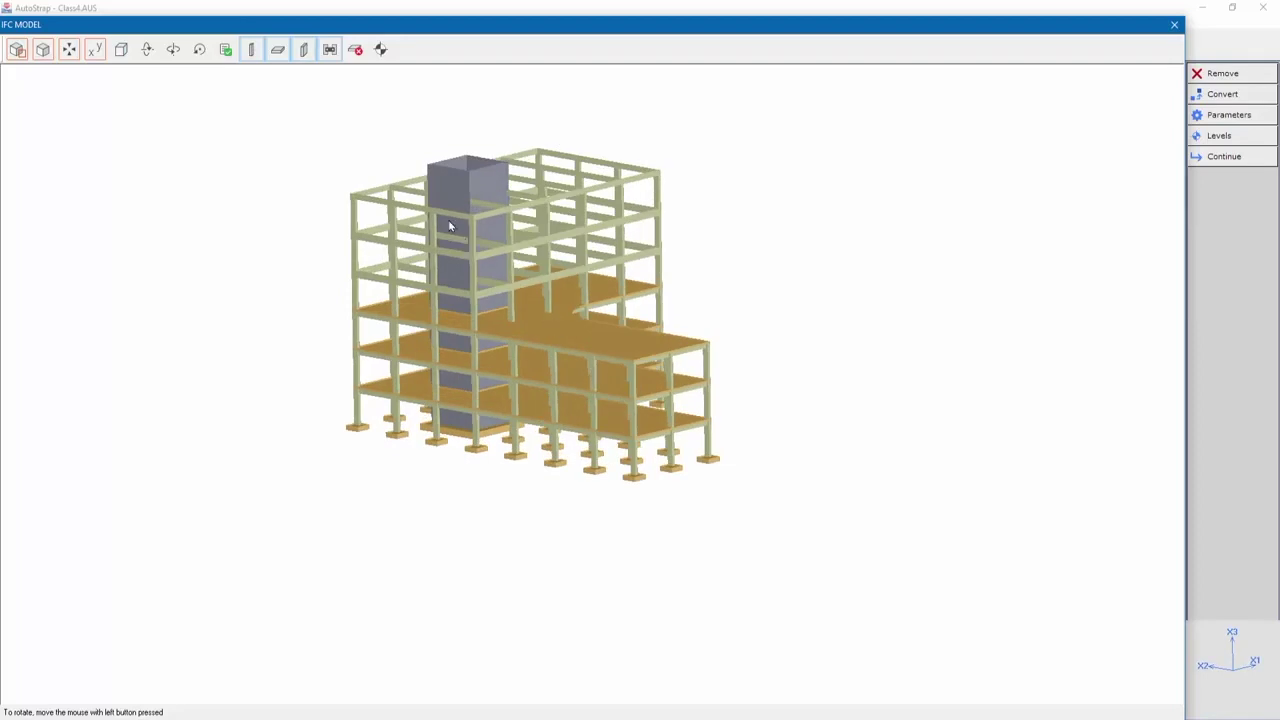
left_click(357, 51)
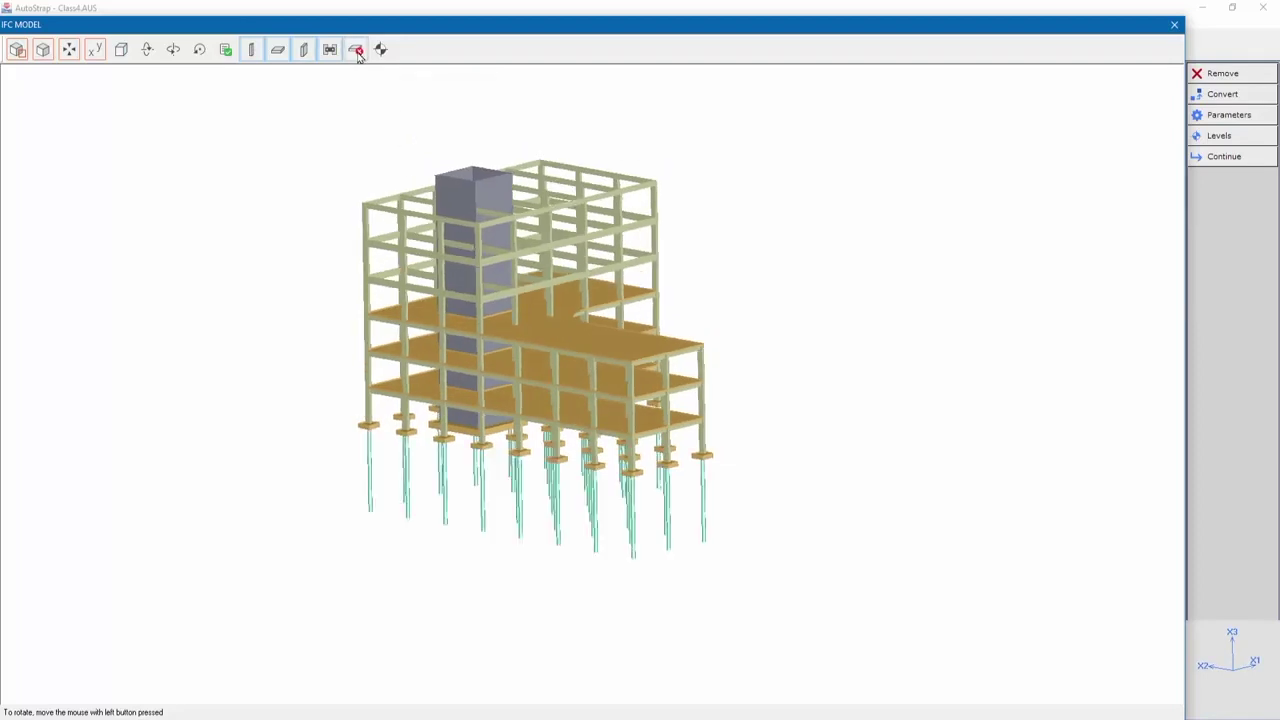
left_click(357, 51)
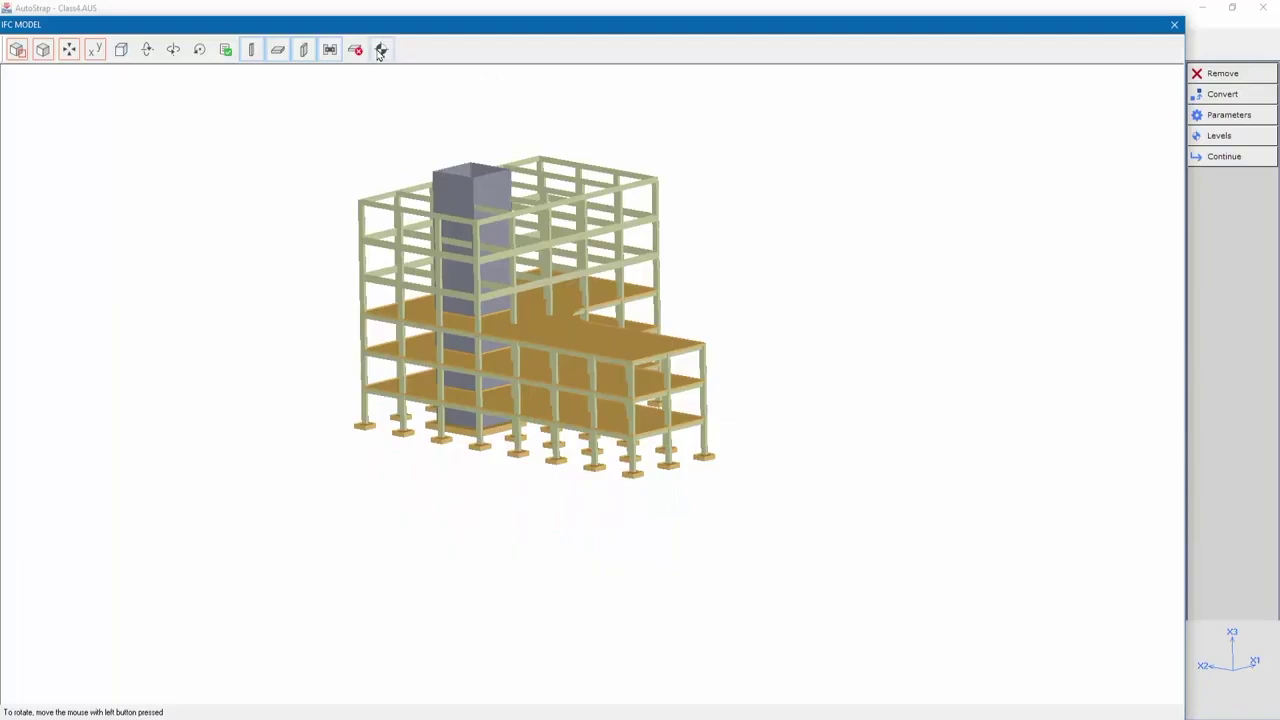
Display the level planes over the building, inspect them from the side, and hide them again.
left_click(380, 50)
left_click_drag(399, 348, 482, 316)
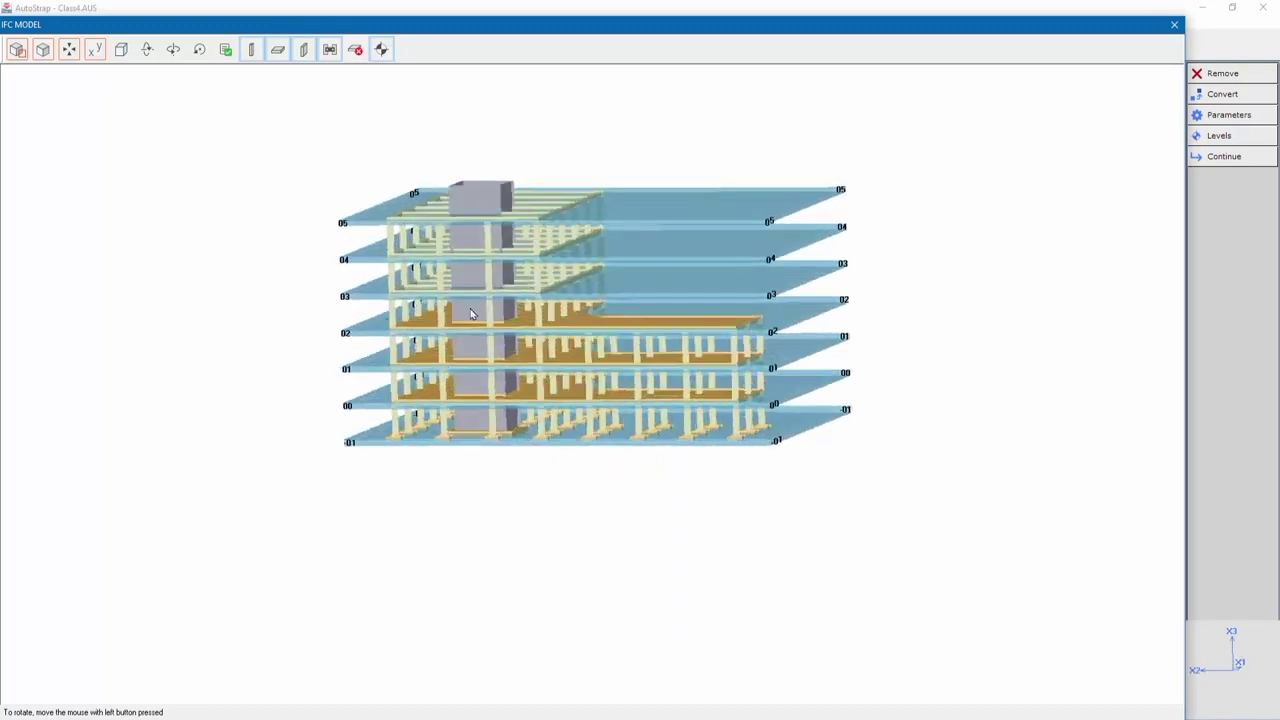
left_click(381, 50)
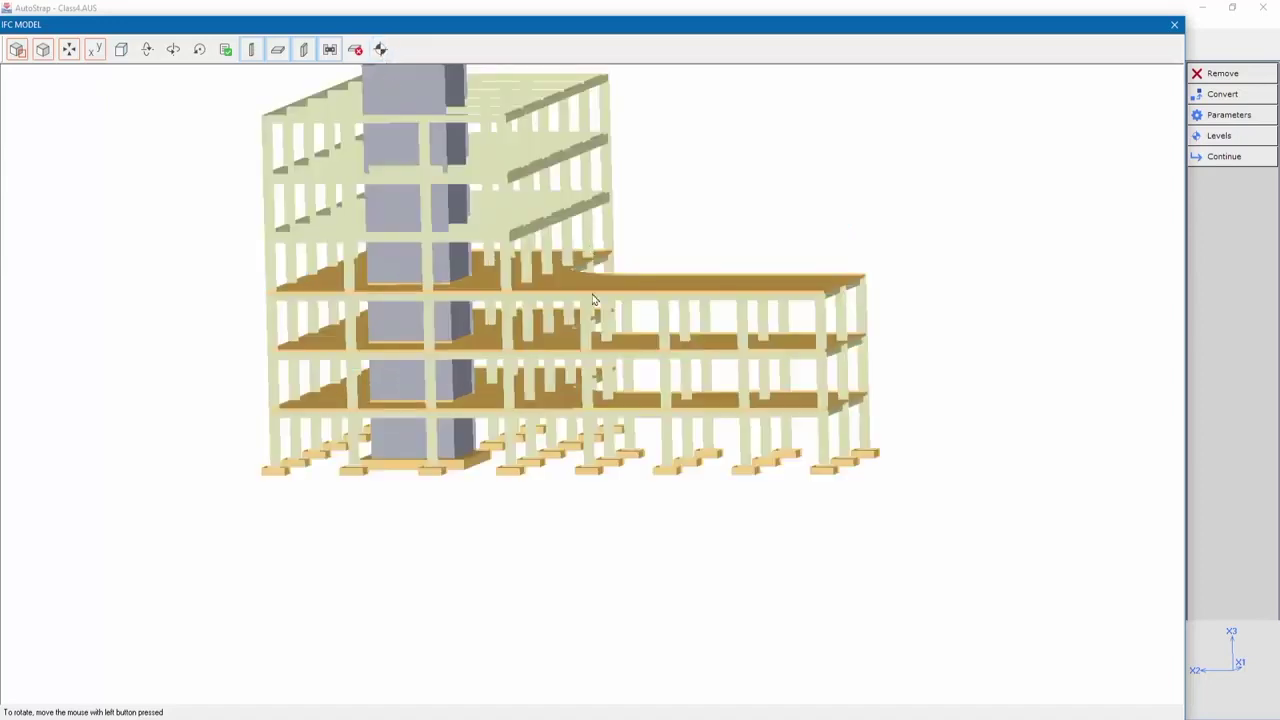
left_click_drag(595, 300, 1210, 193)
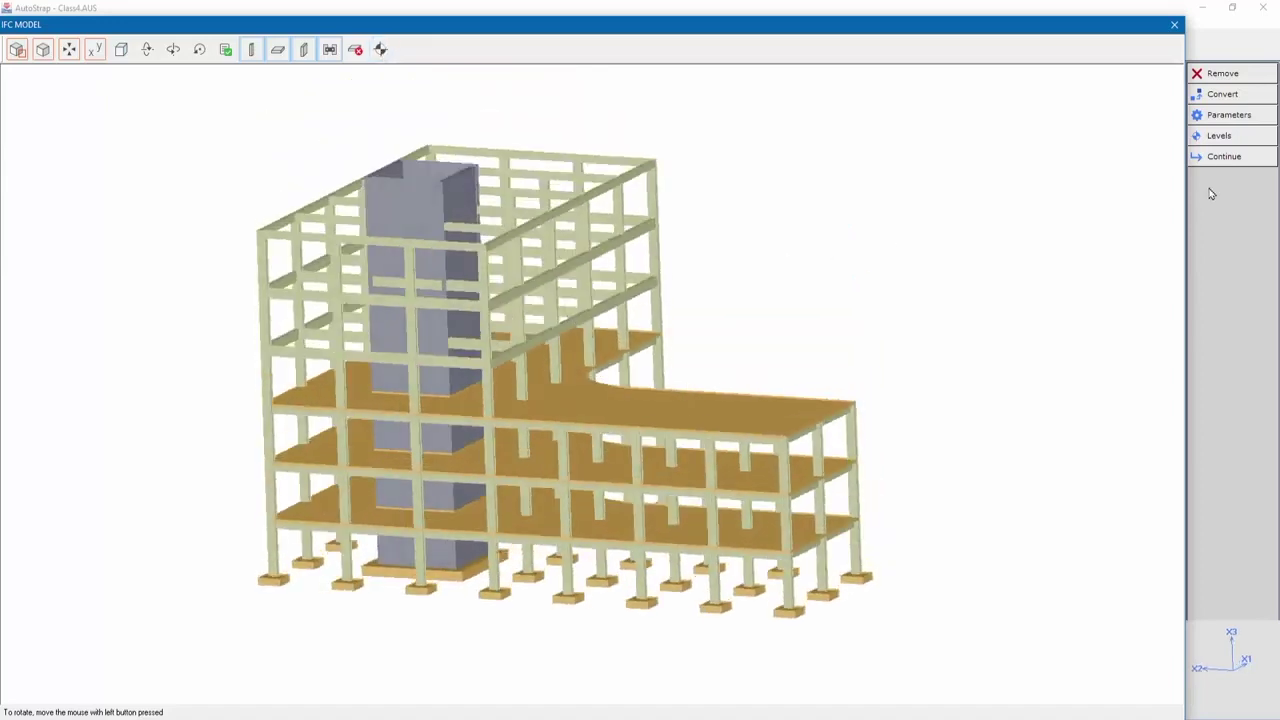
Add a level named Top at 20 m by picking the top of the core wall, and check the level planes.
left_click(1222, 137)
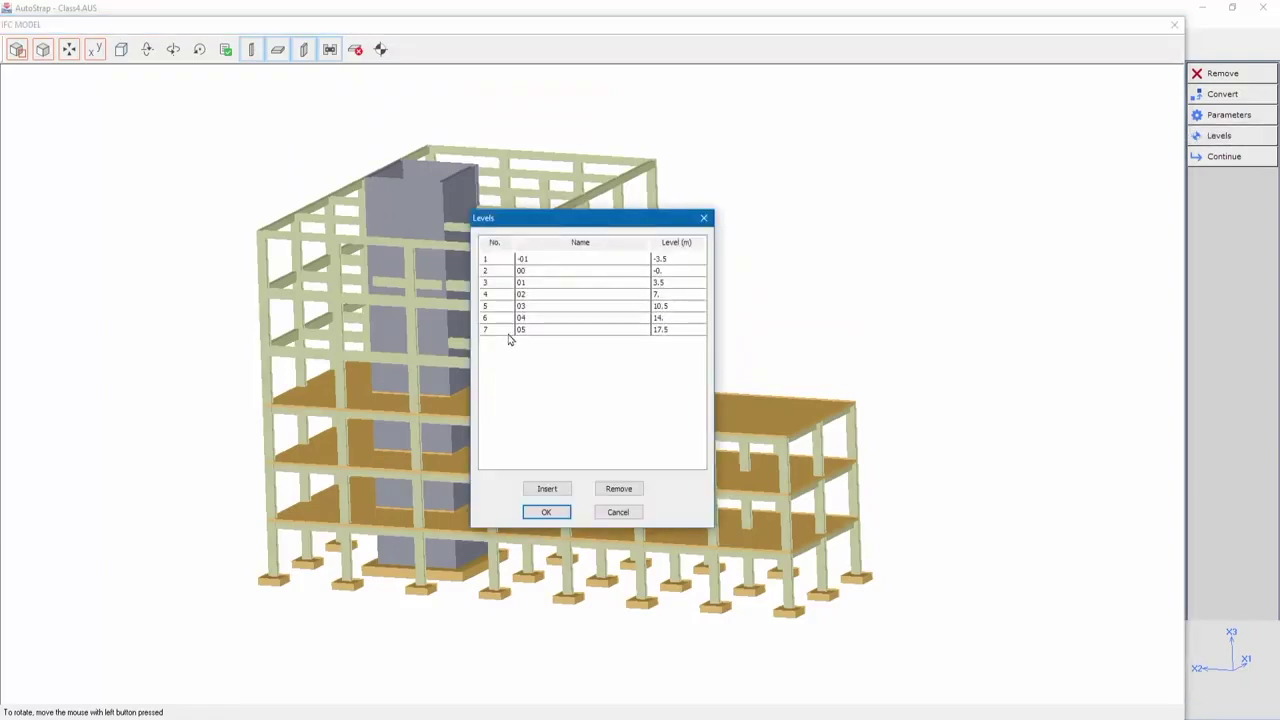
left_click(486, 294)
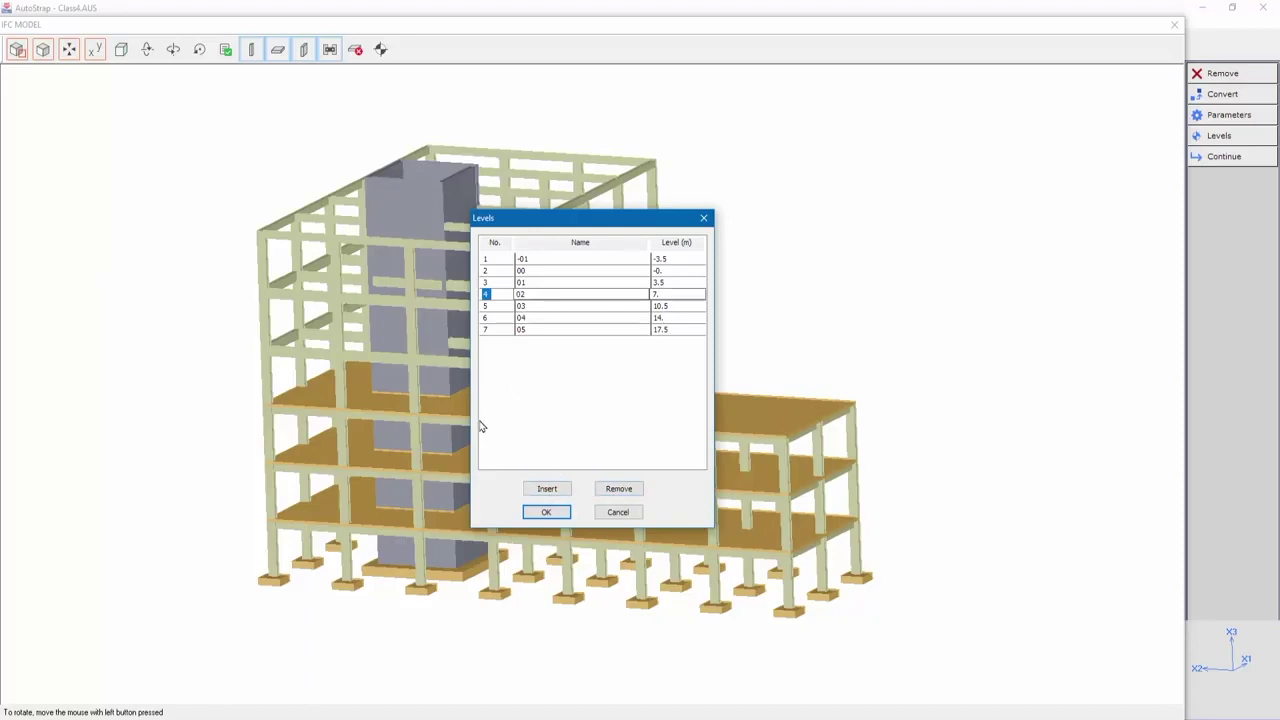
left_click(547, 489)
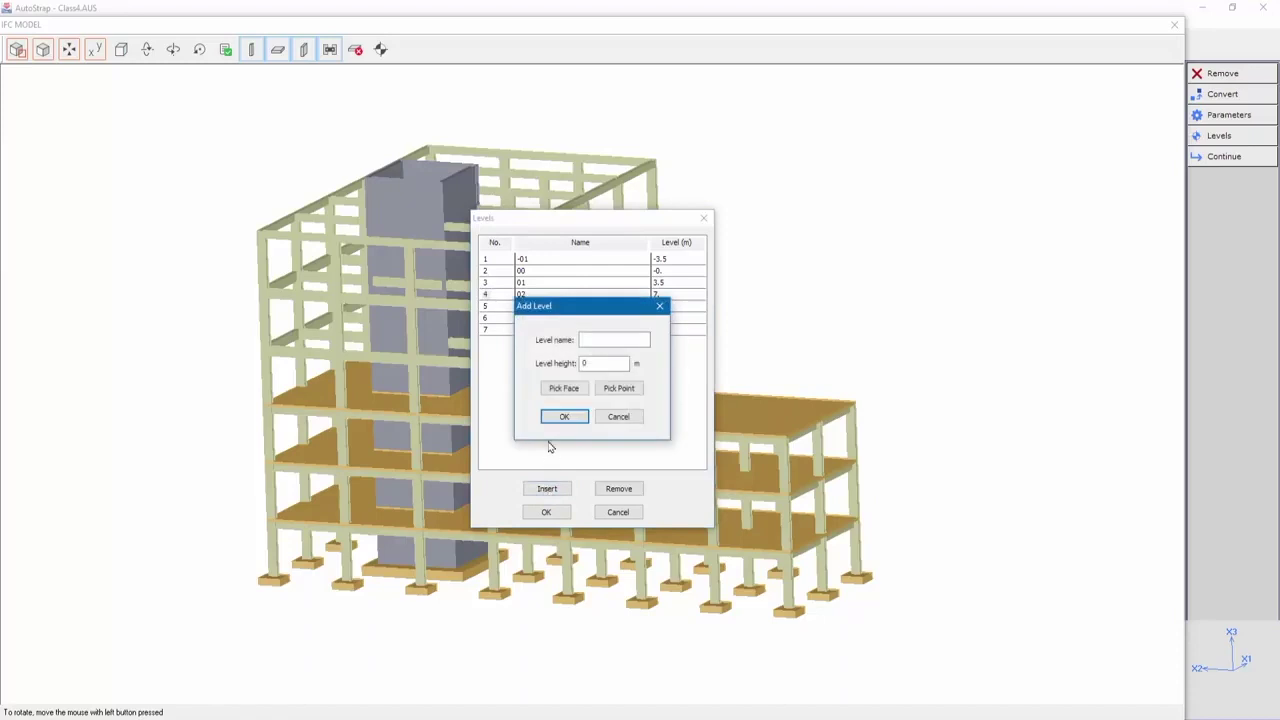
left_click(597, 340)
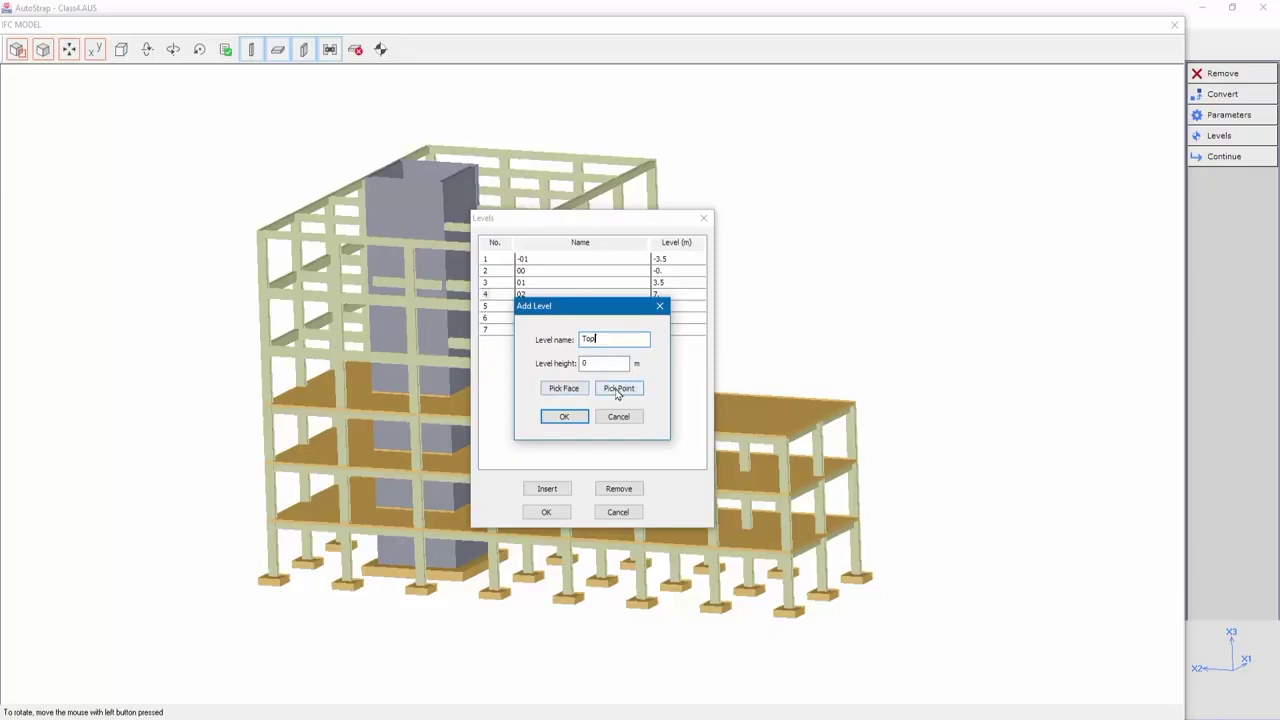
left_click(568, 389)
left_click(564, 388)
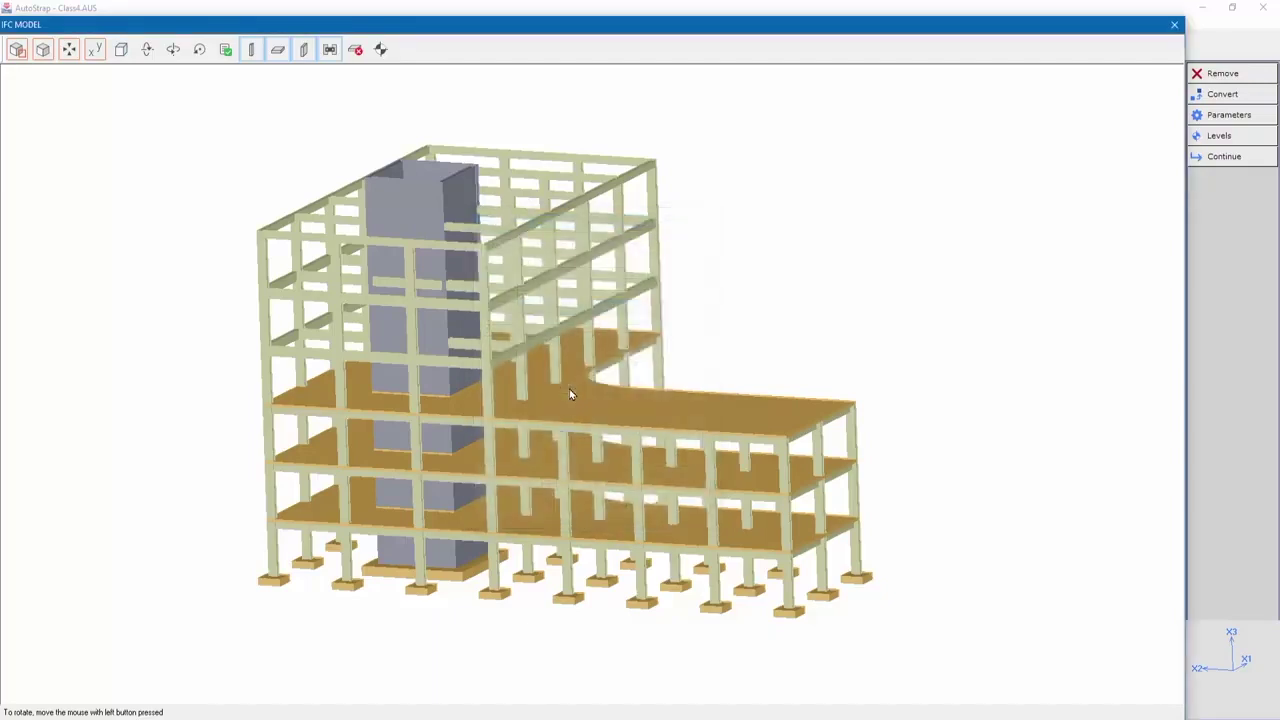
left_click_drag(563, 394, 521, 367)
scroll(521, 367, "up", 3)
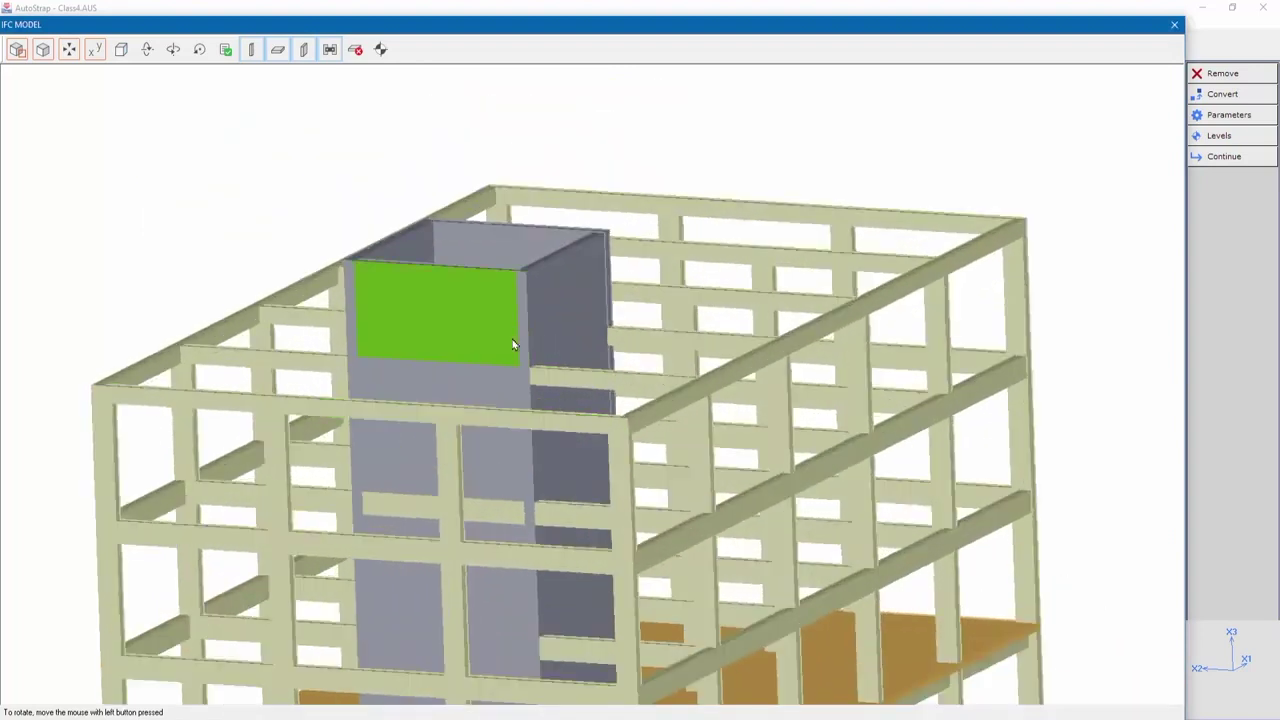
left_click(530, 270)
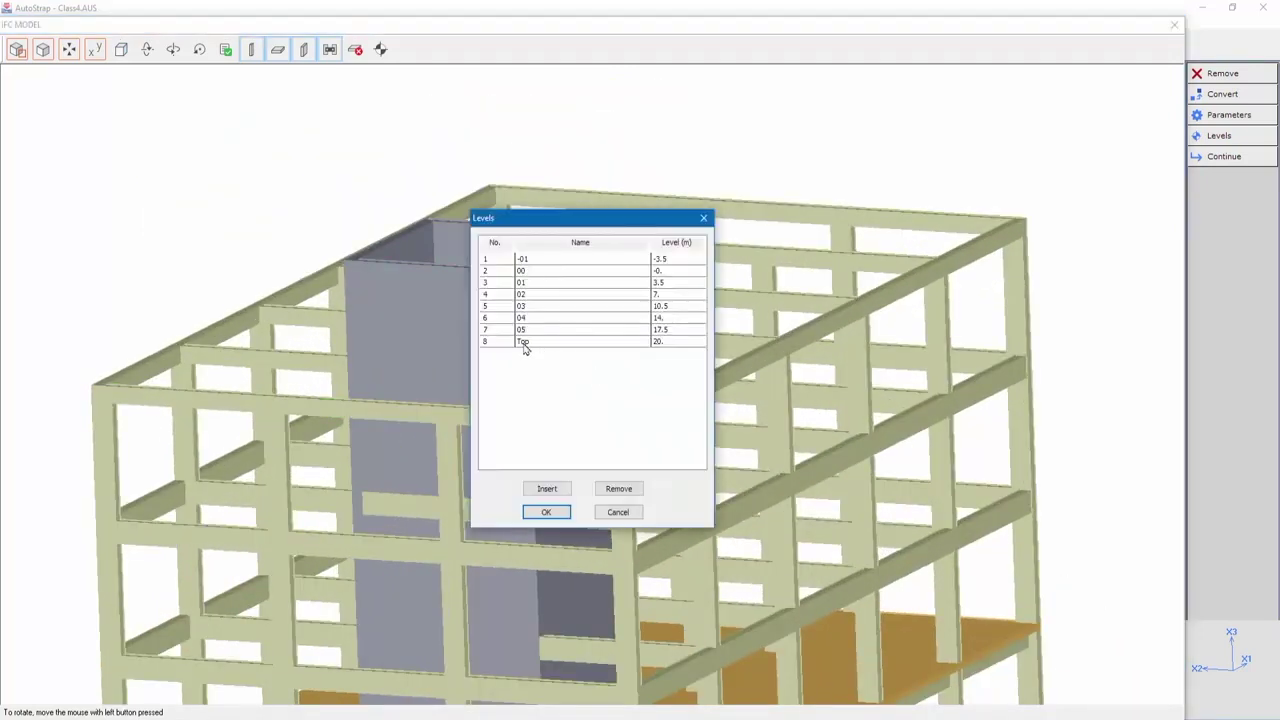
left_click(544, 513)
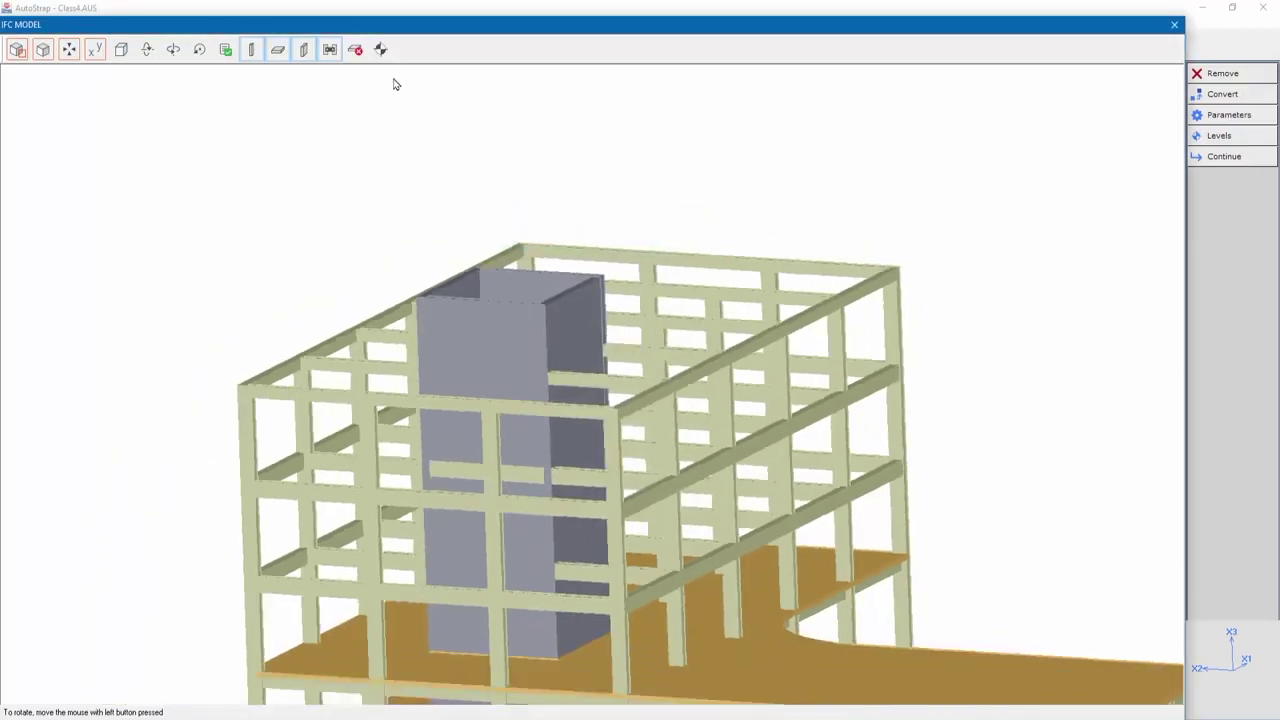
left_click(382, 50)
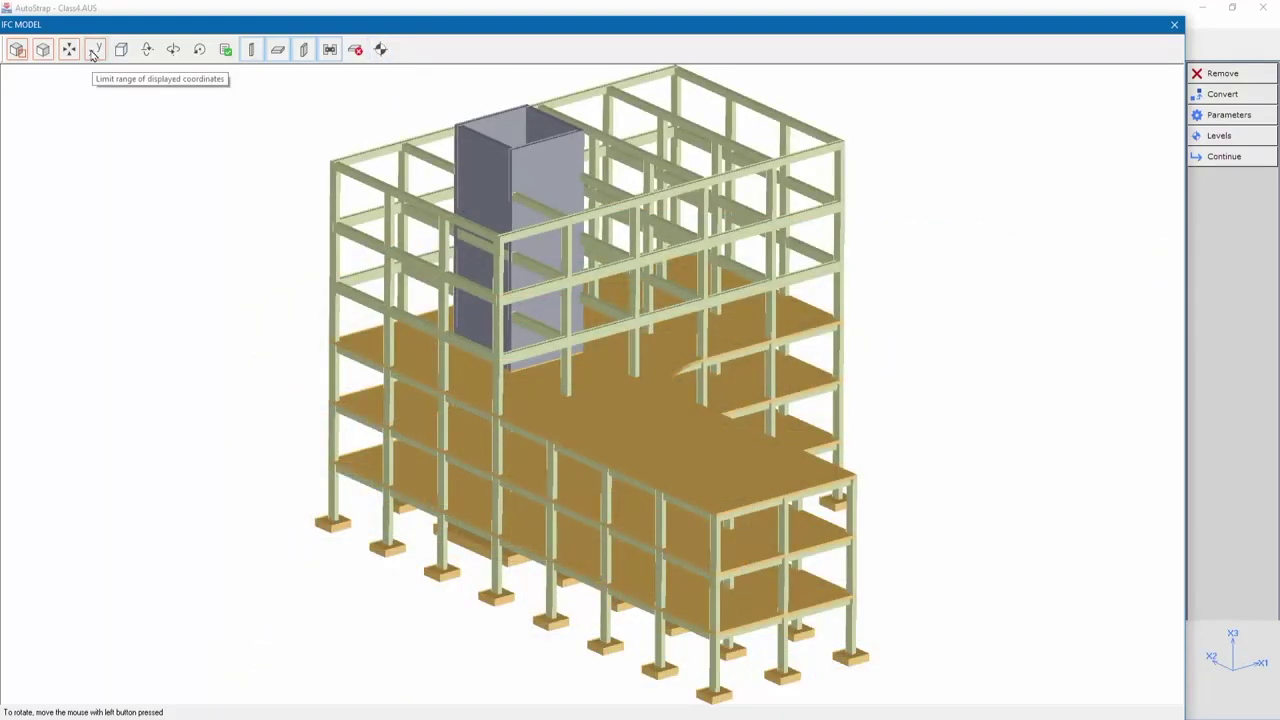
Limit the display to a maximum X3 at level 03 (10.5 m), inspect the lower storeys, and remove all limits.
left_click(94, 51)
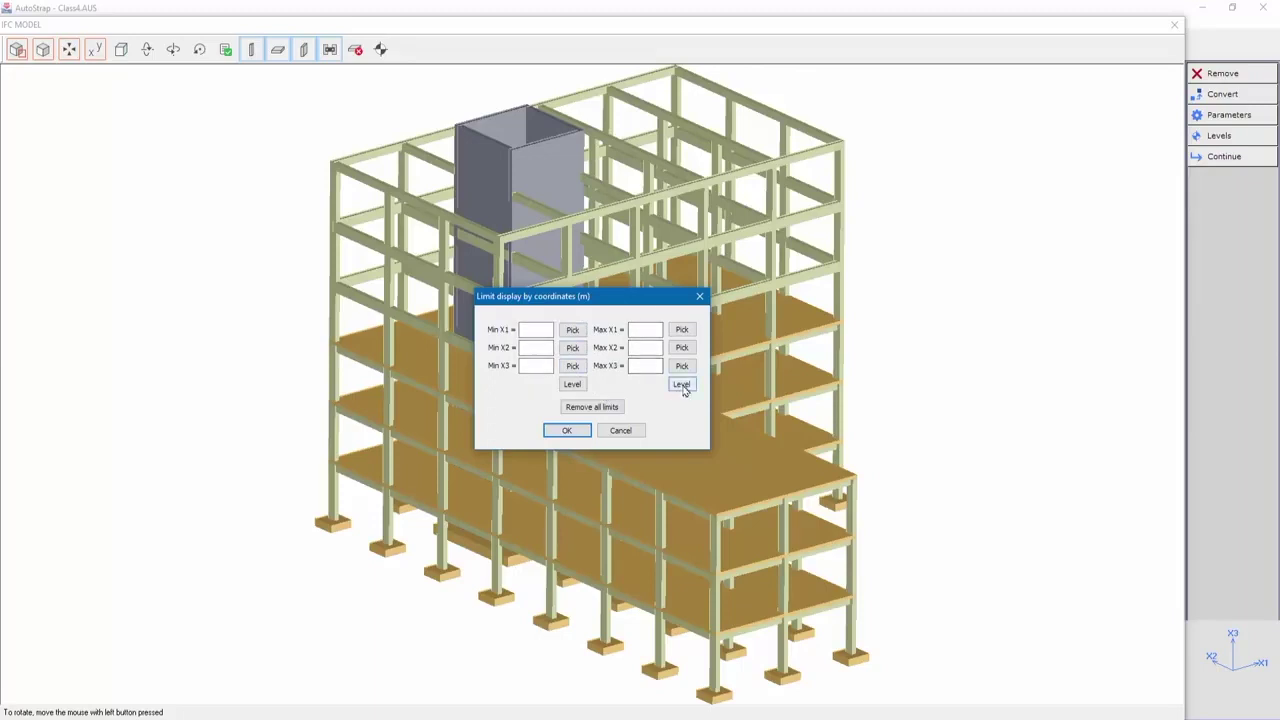
left_click(683, 386)
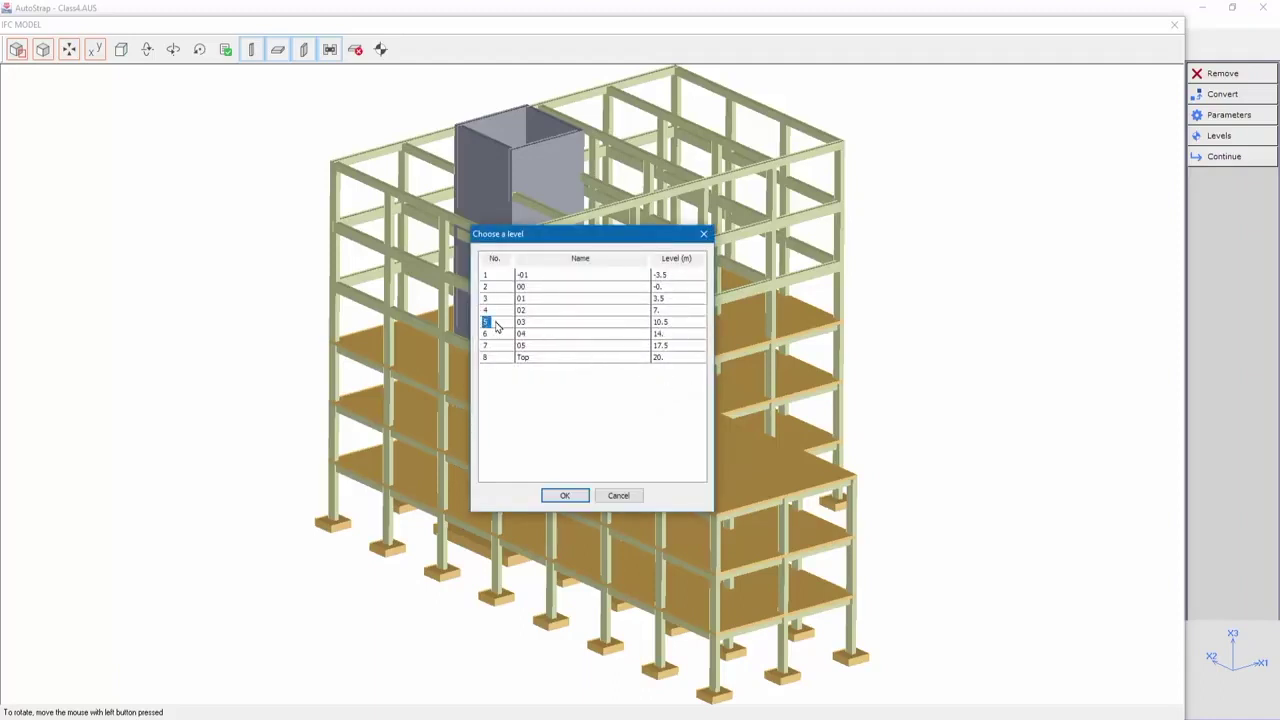
left_click(568, 496)
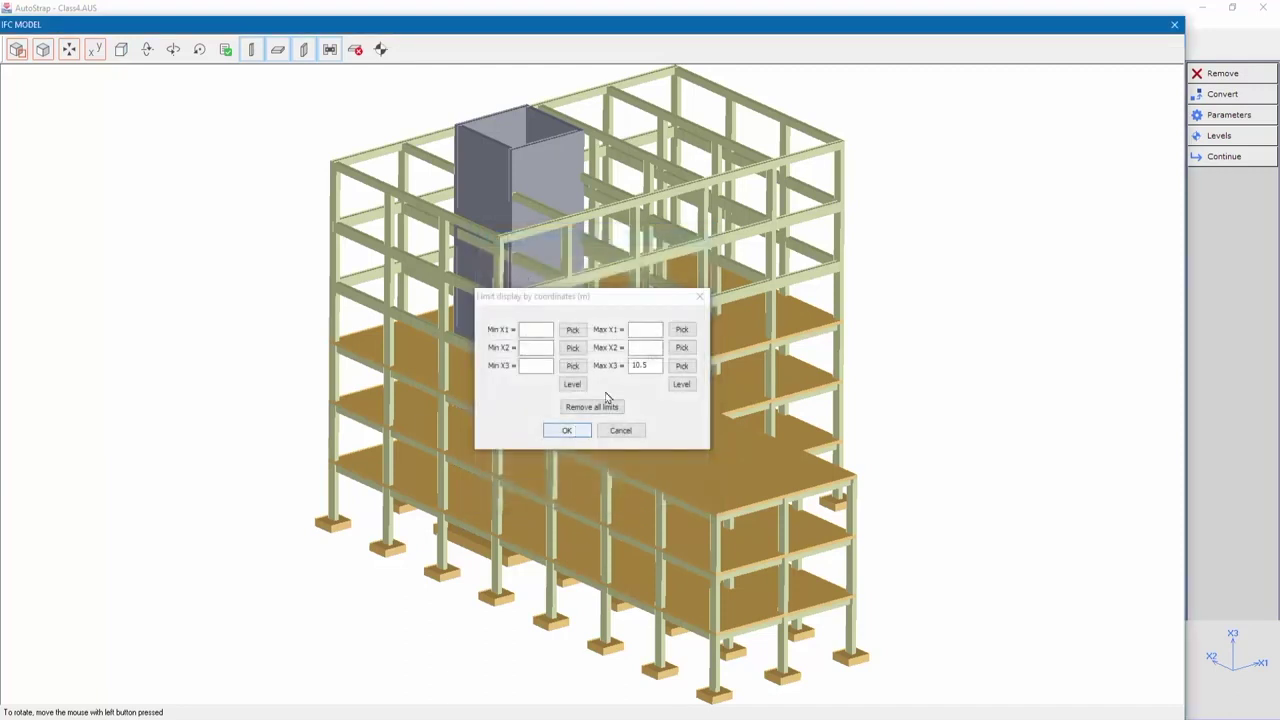
left_click(643, 366)
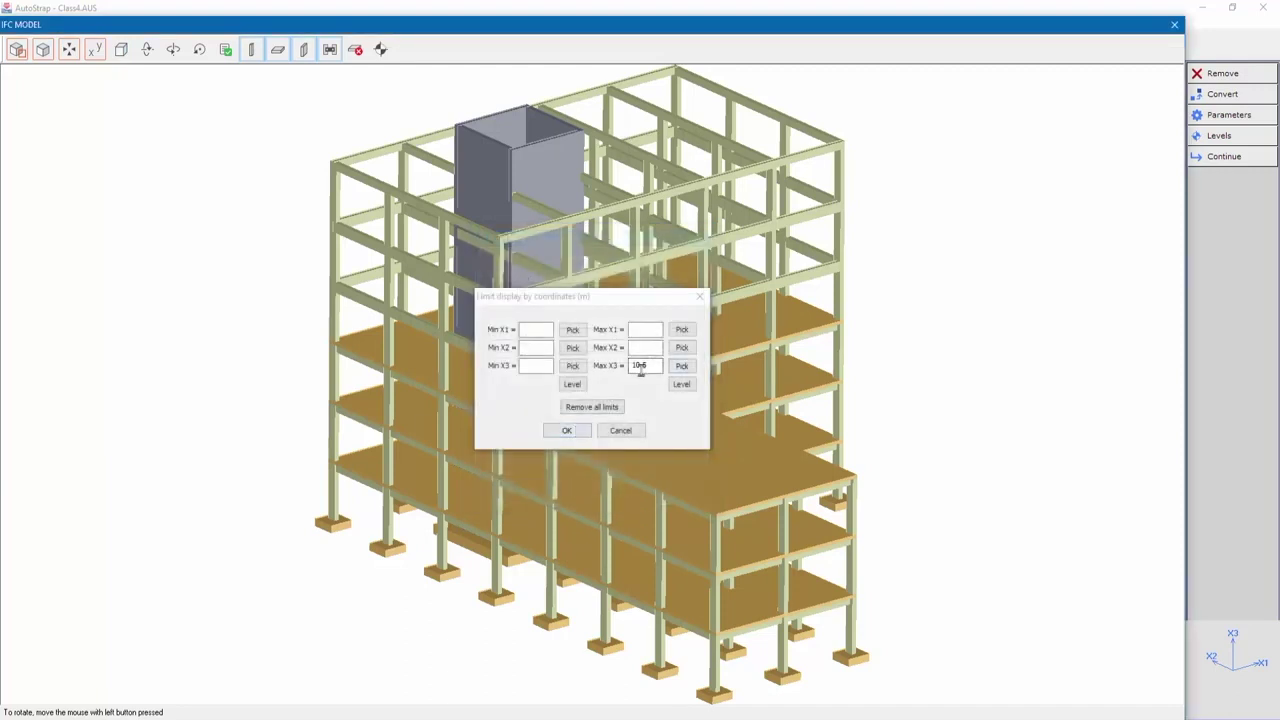
left_click(566, 430)
left_click_drag(492, 470, 683, 429)
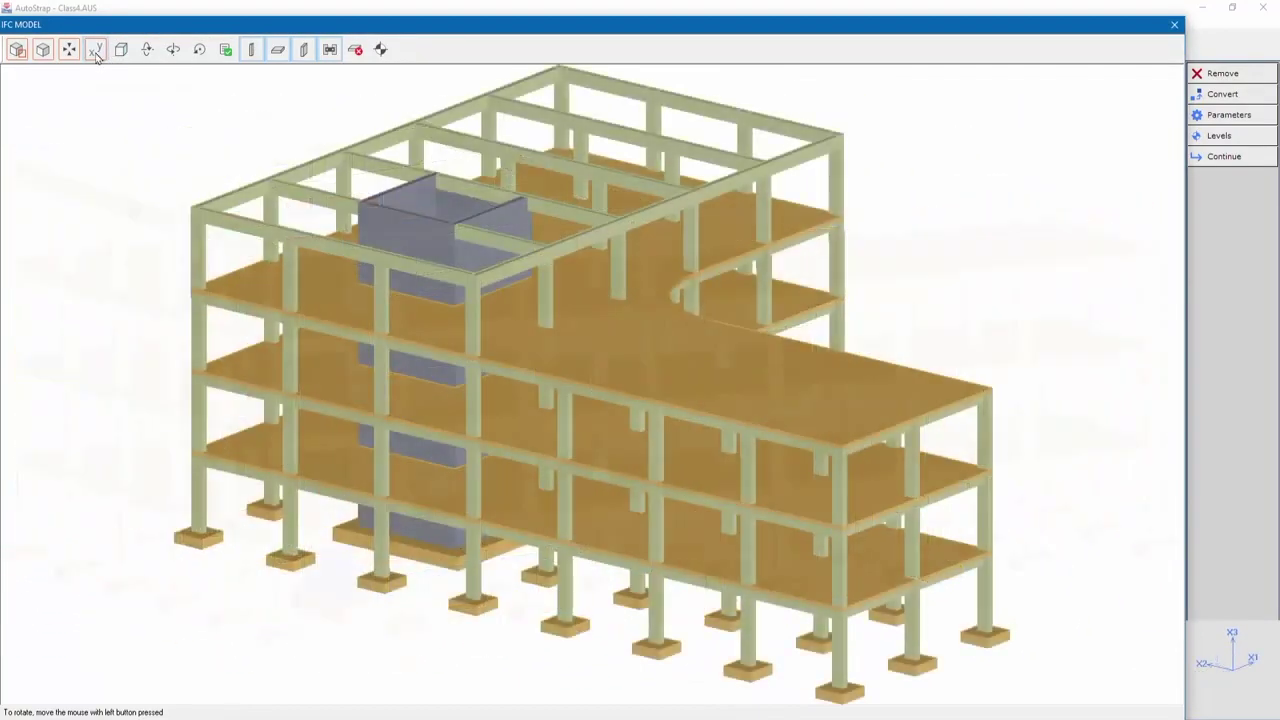
left_click(96, 50)
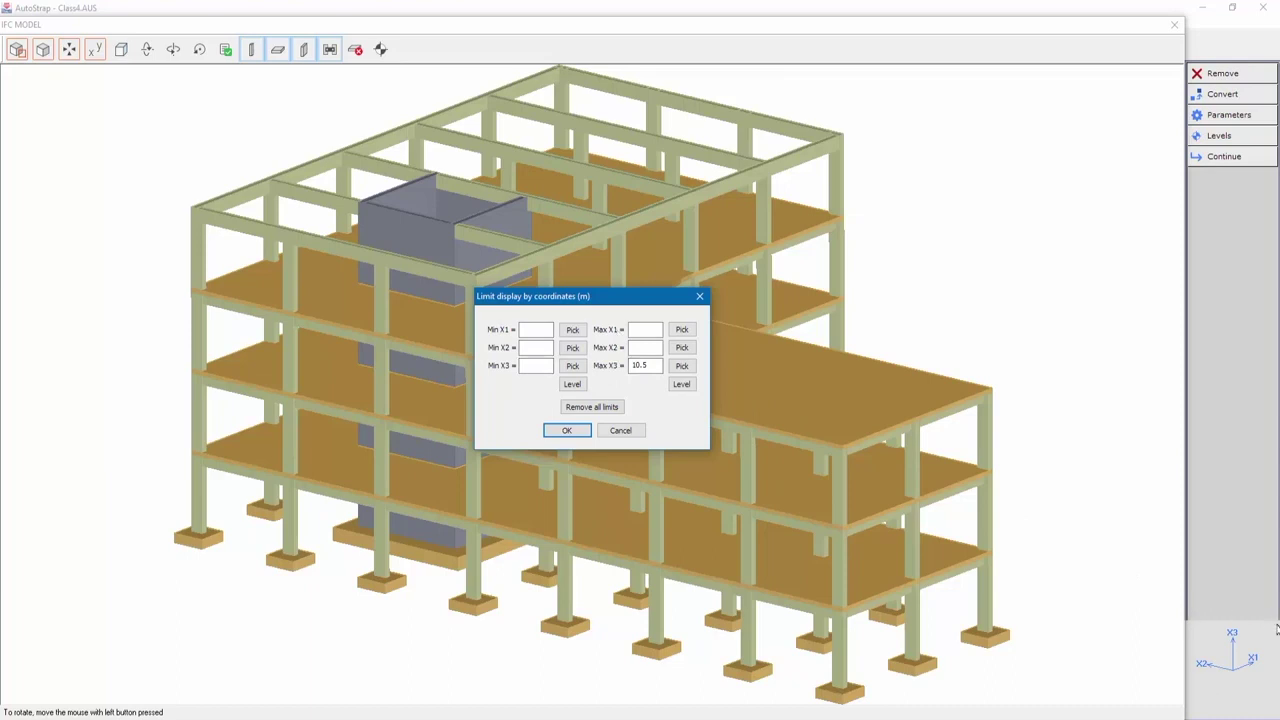
left_click(566, 430)
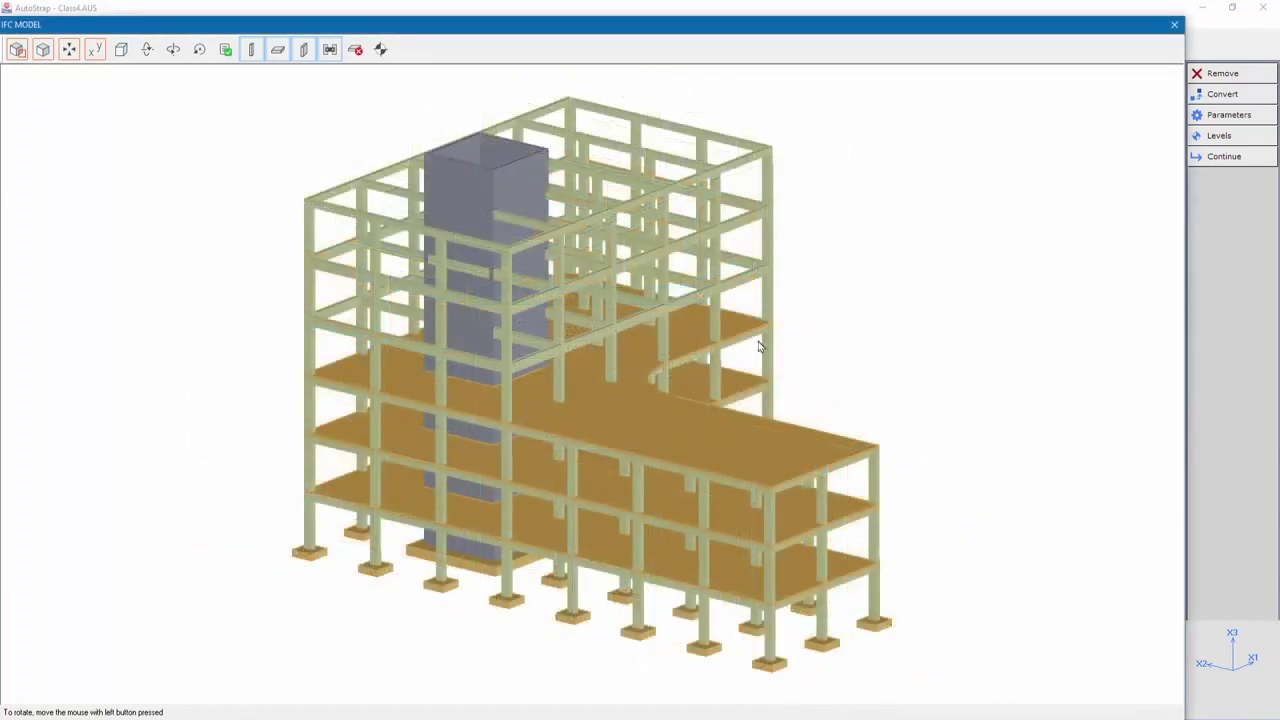
Continue from the IFC model to the floor plans, show level 02, and display its finite element mesh.
left_click(1215, 163)
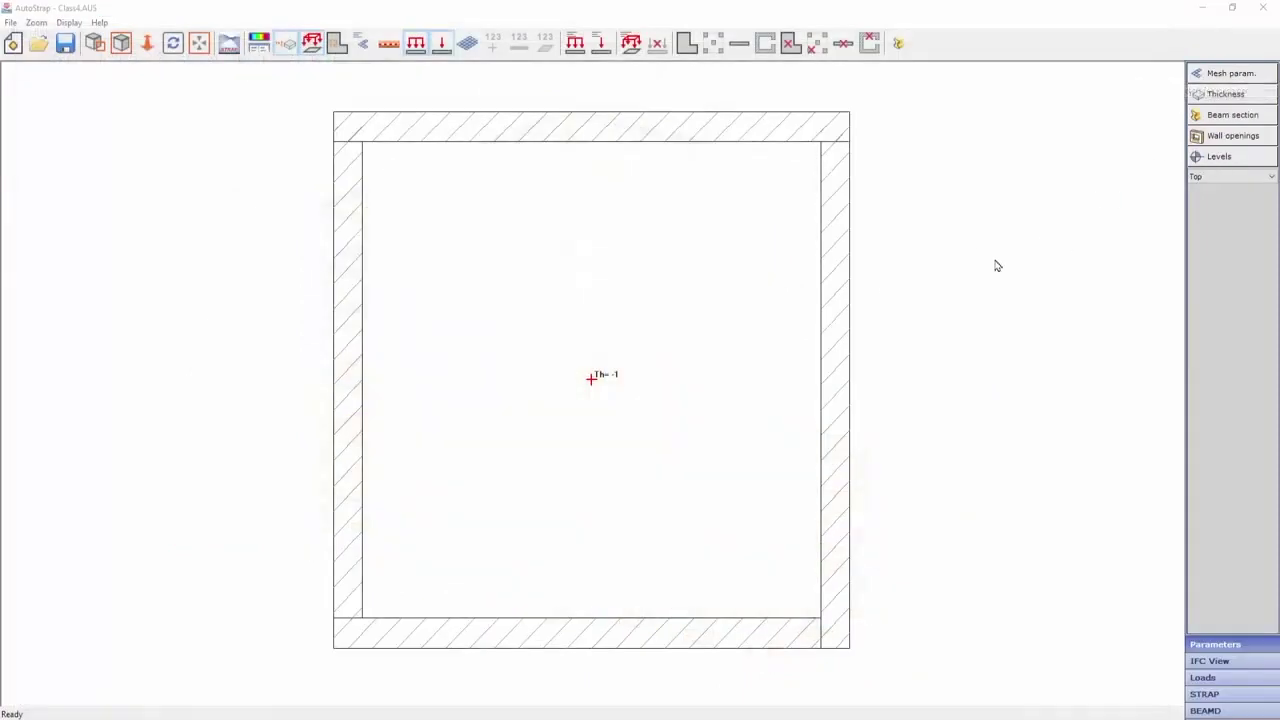
left_click(1196, 178)
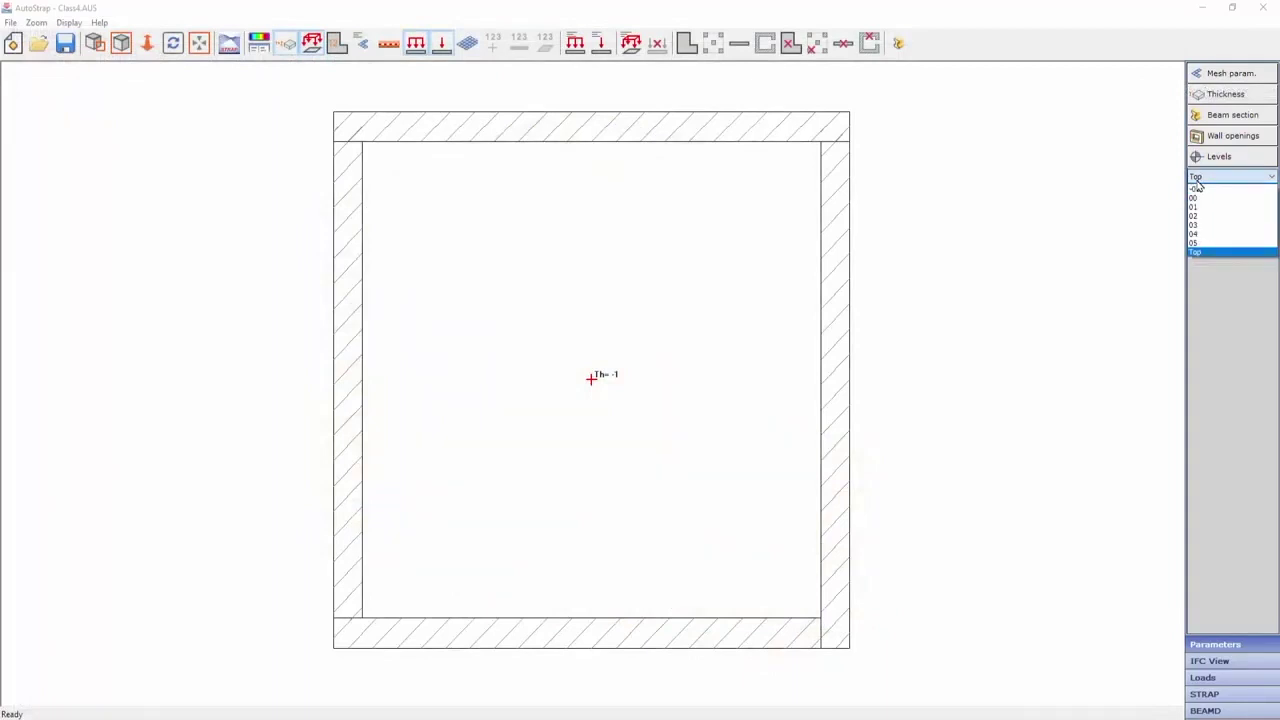
left_click(1200, 215)
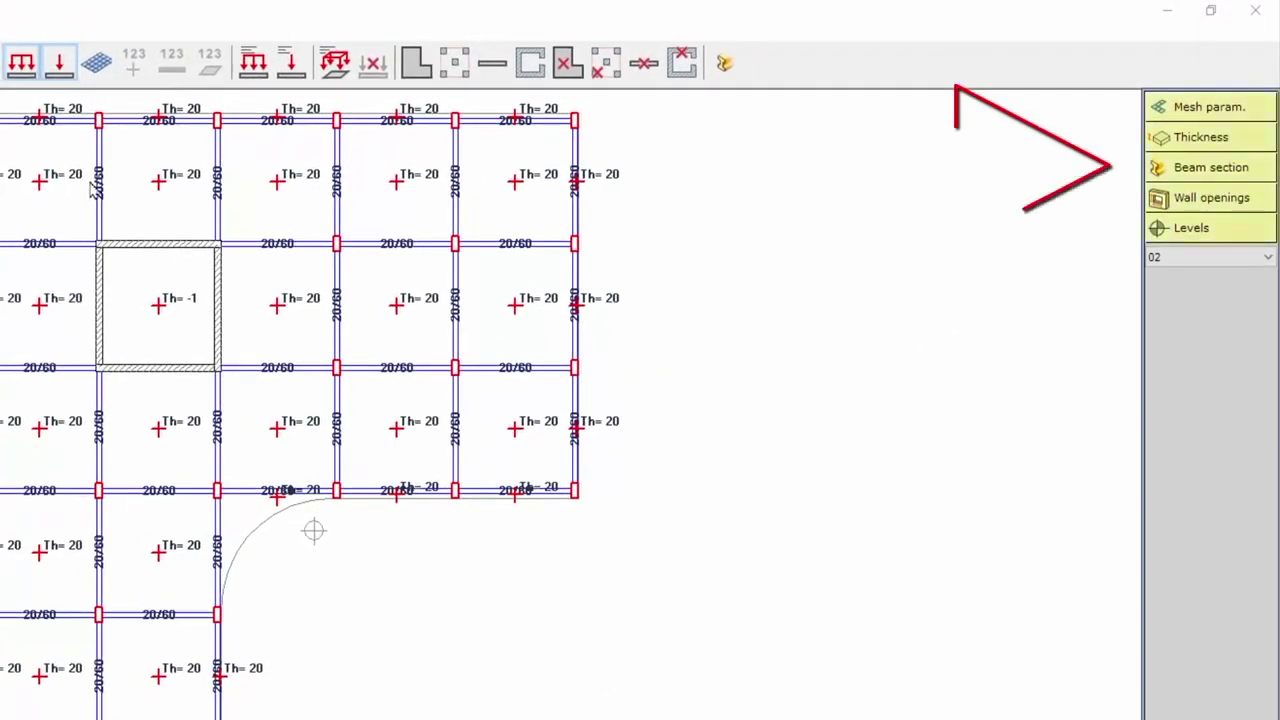
left_click(97, 65)
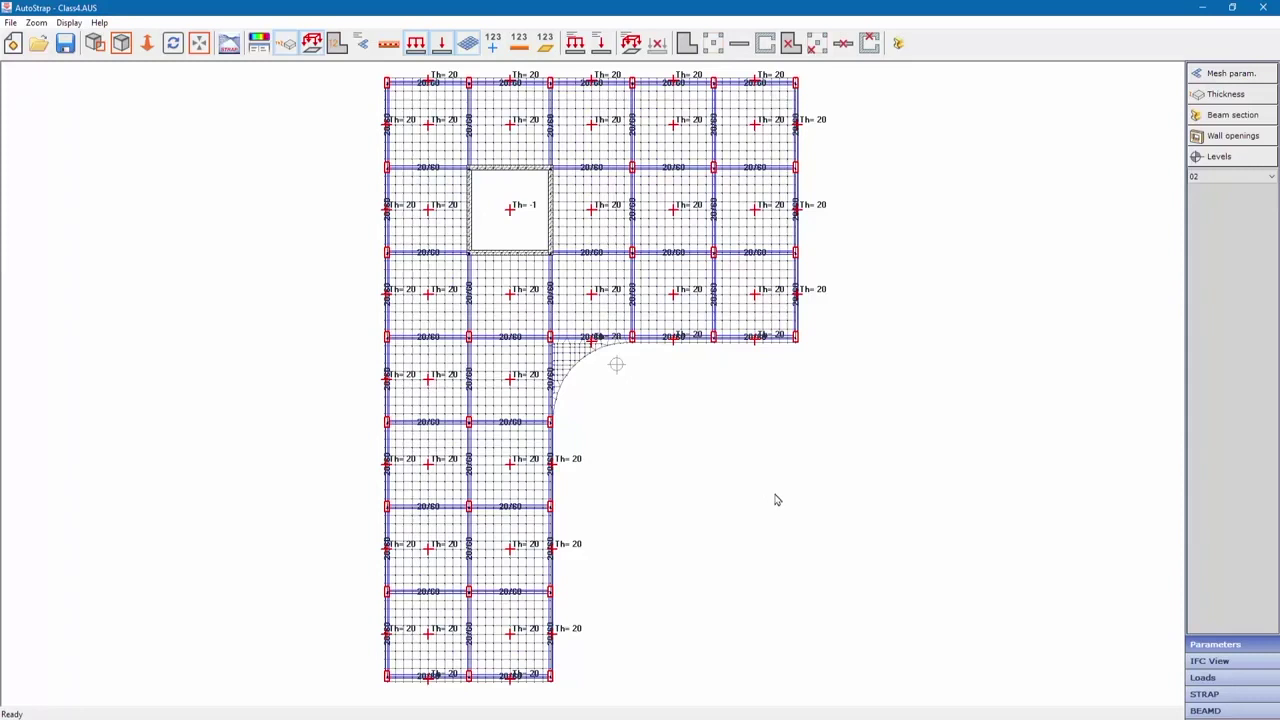
Return to the IFC model and view the lower storeys' edge beams up close from the opposite side of the building.
left_click(1212, 667)
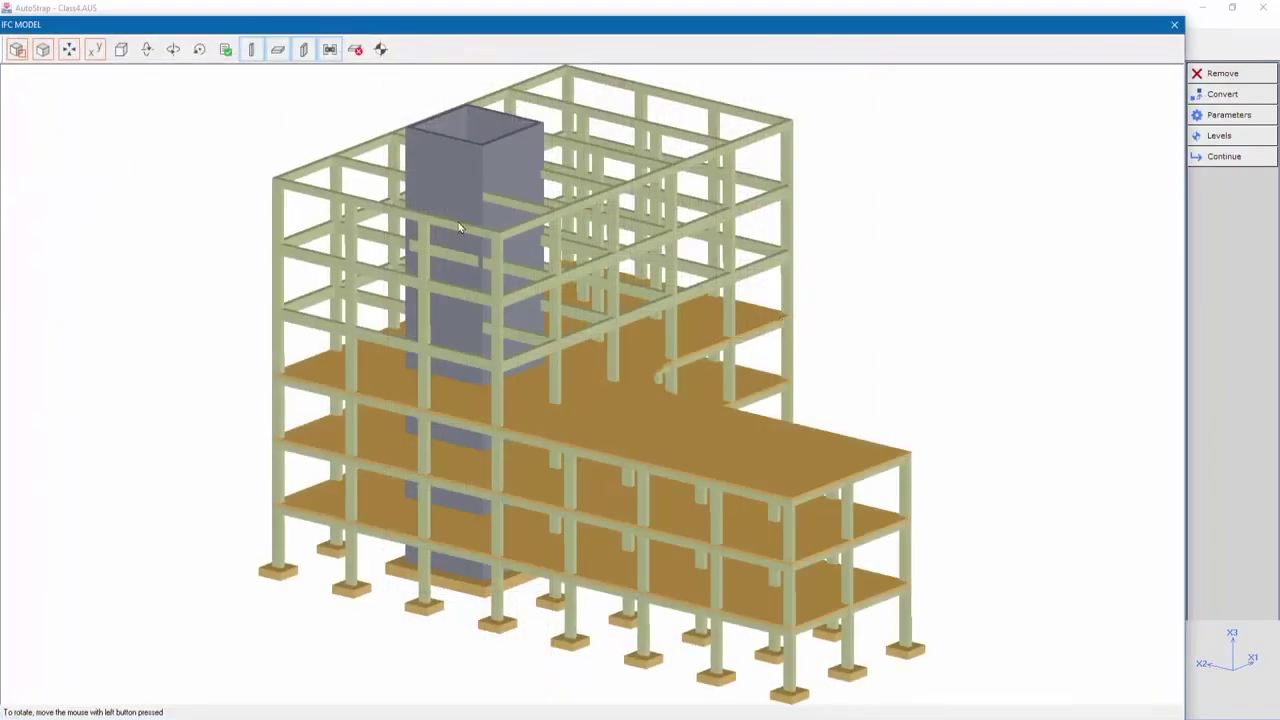
left_click(123, 50)
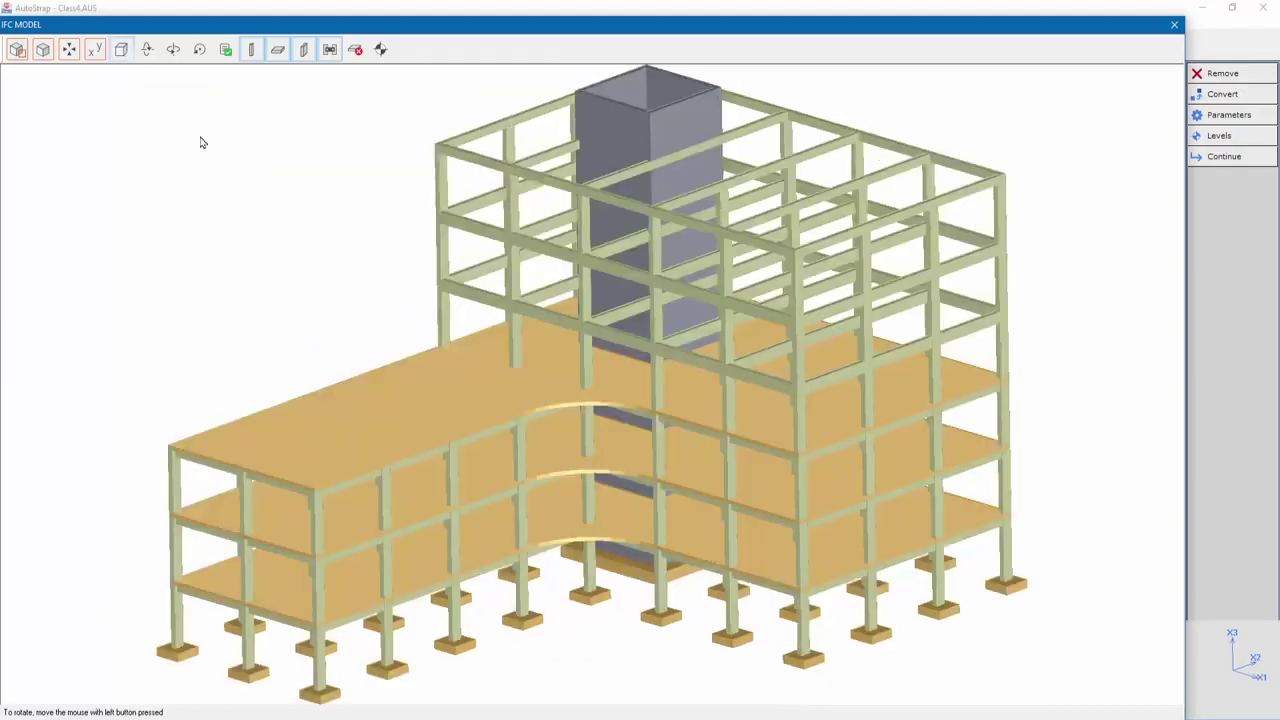
middle_click_drag(820, 511, 602, 272)
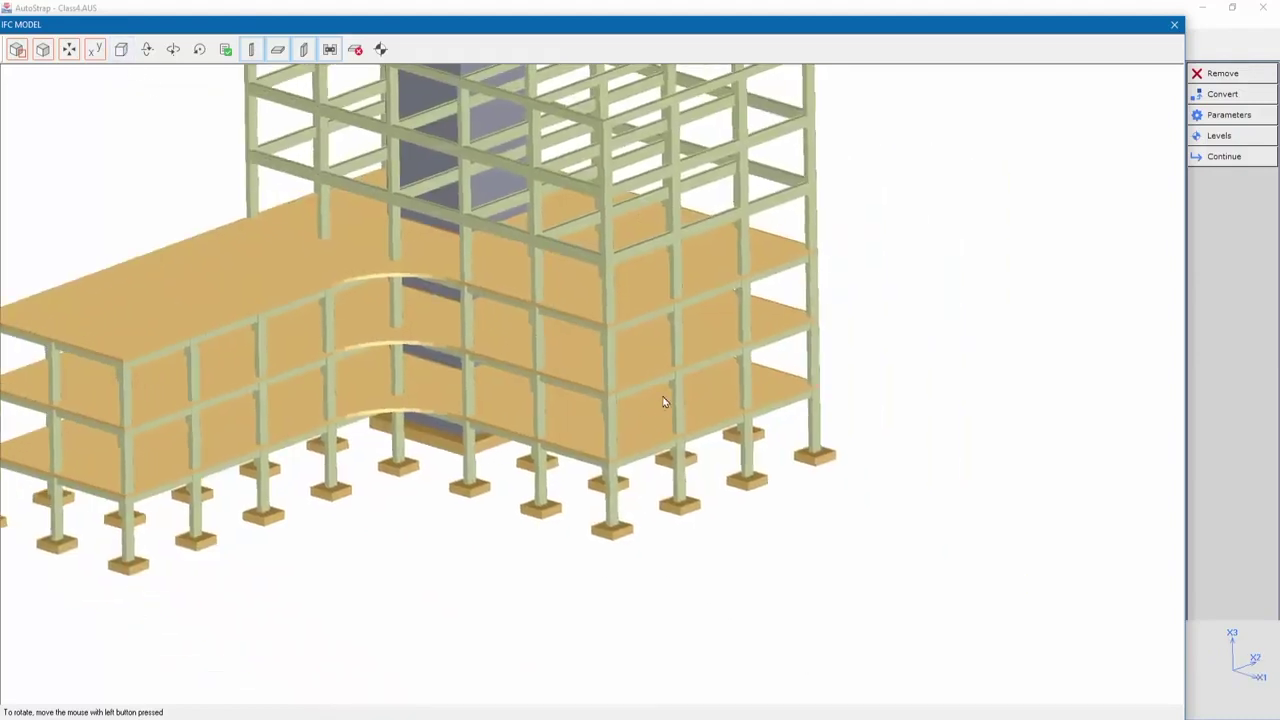
scroll(708, 381, "up", 3)
scroll(696, 385, "up", 2)
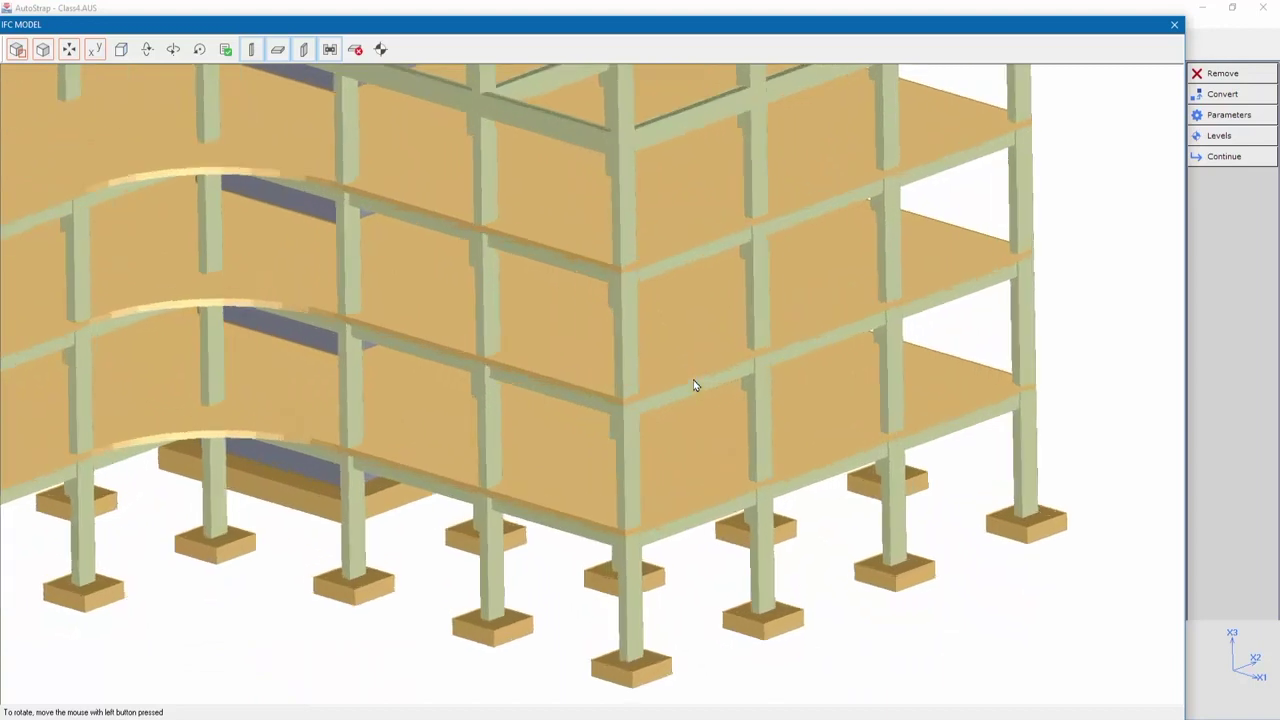
scroll(696, 385, "up", 1)
middle_click_drag(668, 317, 571, 335)
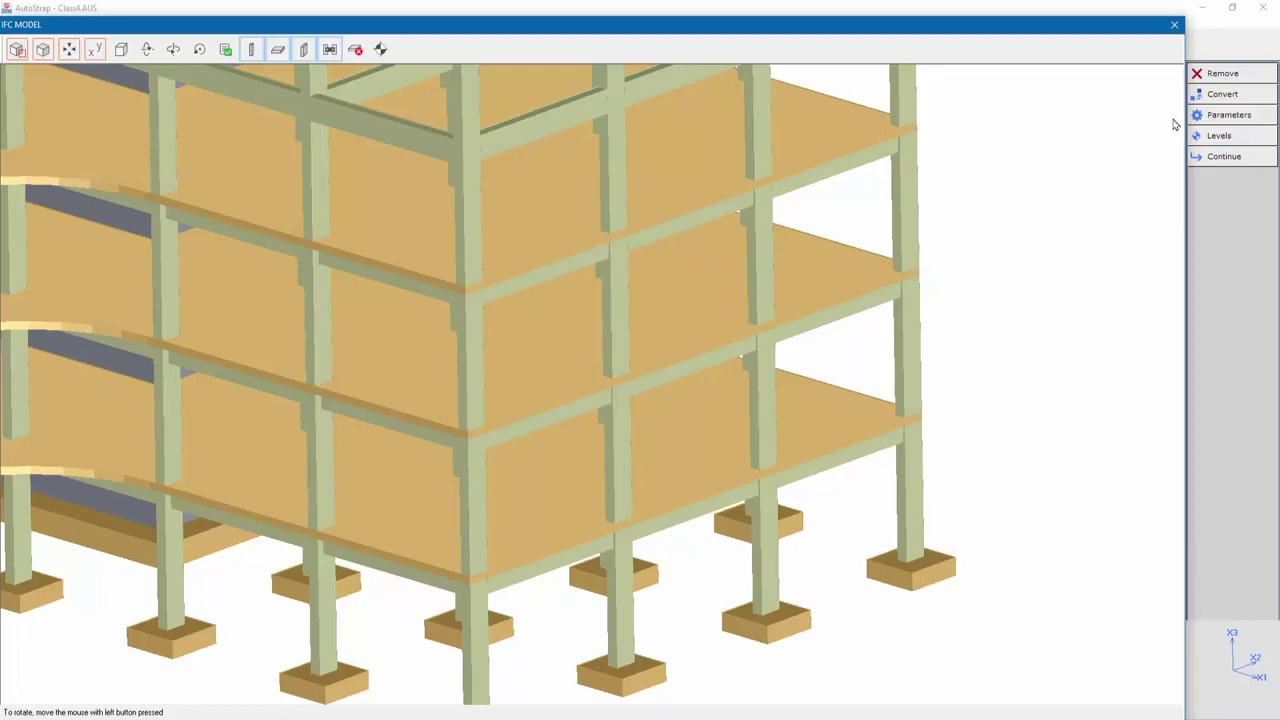
Remove the three edge beams on each of the three slab-bearing floors along the short end facade, selecting them individually.
left_click(1222, 76)
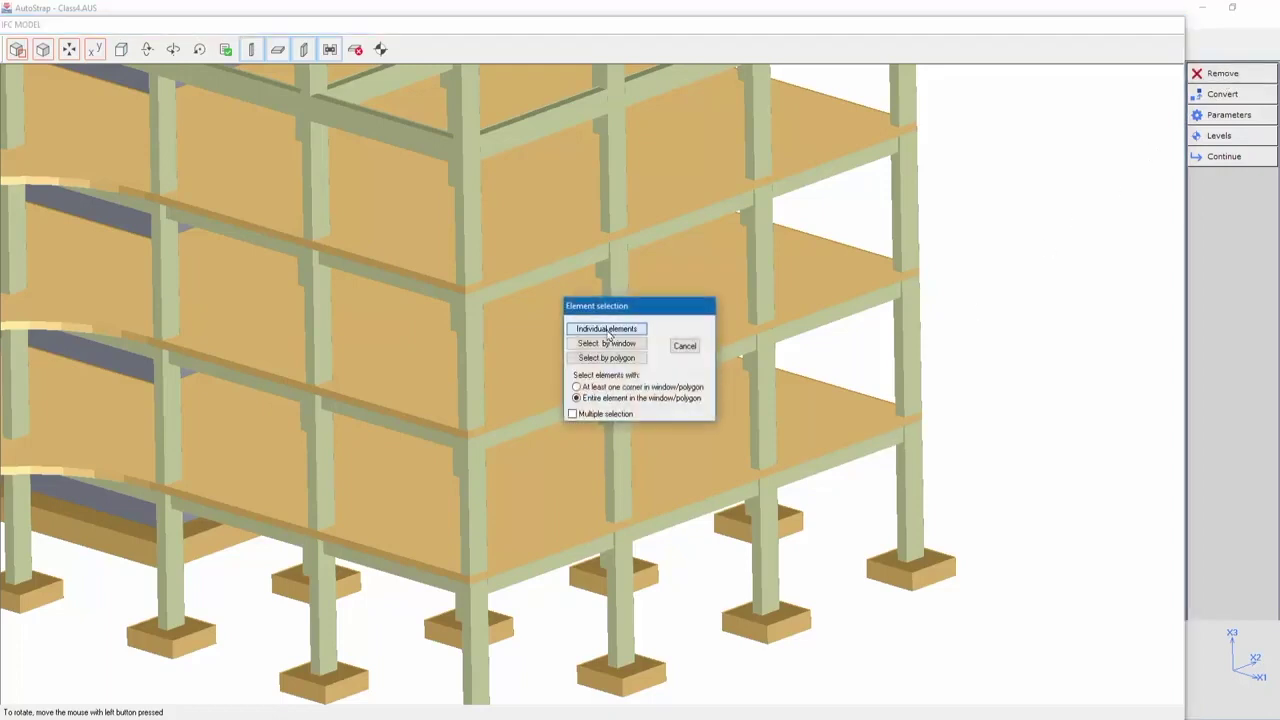
left_click(600, 333)
left_click(590, 557)
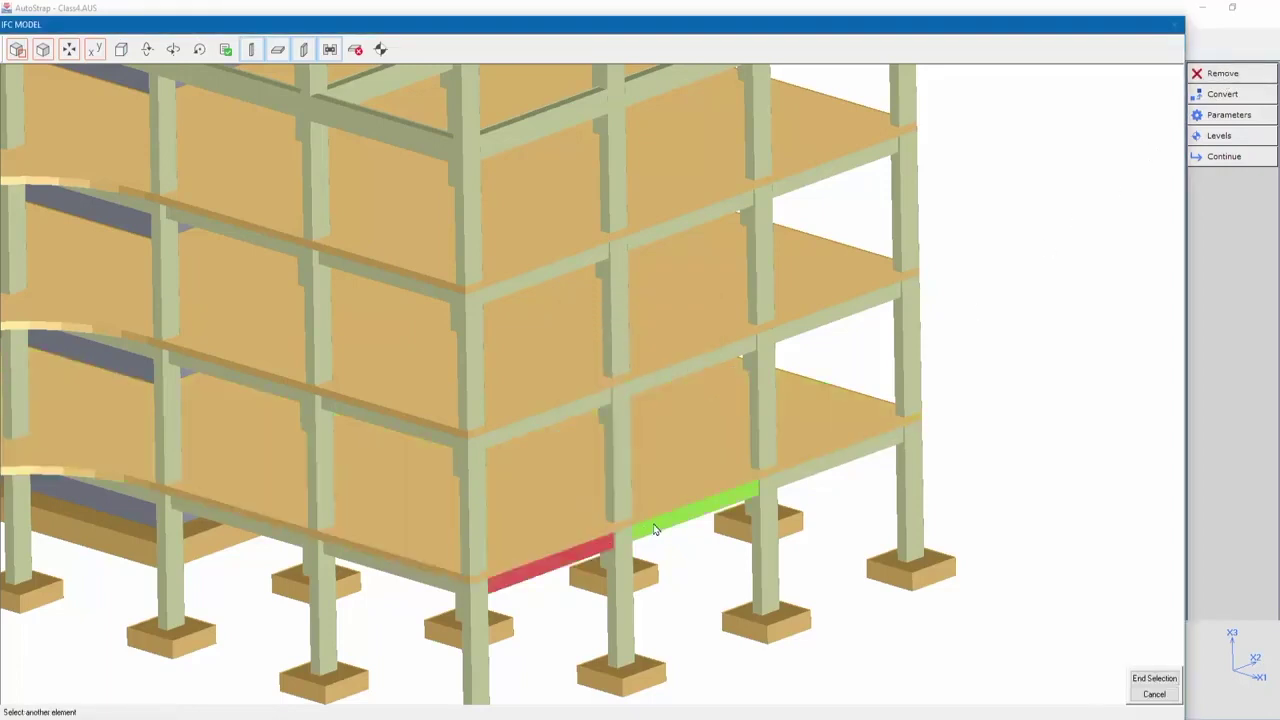
left_click(660, 530)
left_click(800, 478)
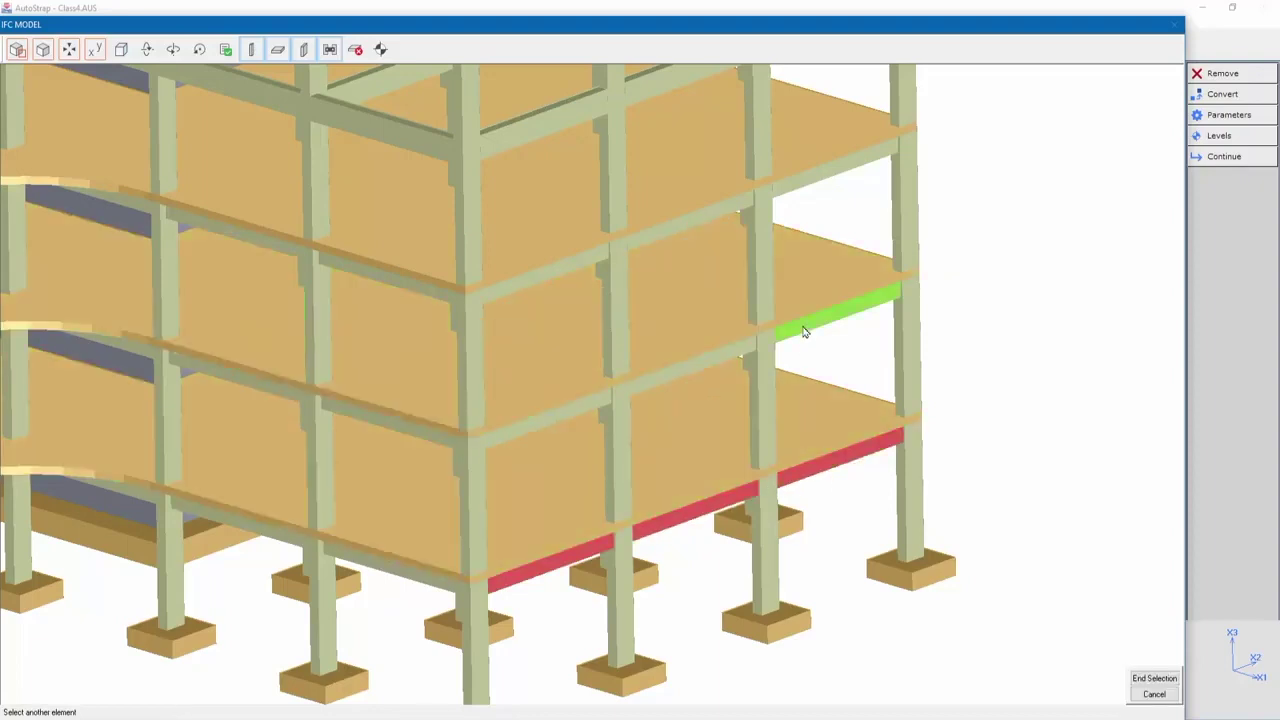
left_click(785, 340)
left_click(729, 350)
left_click(580, 418)
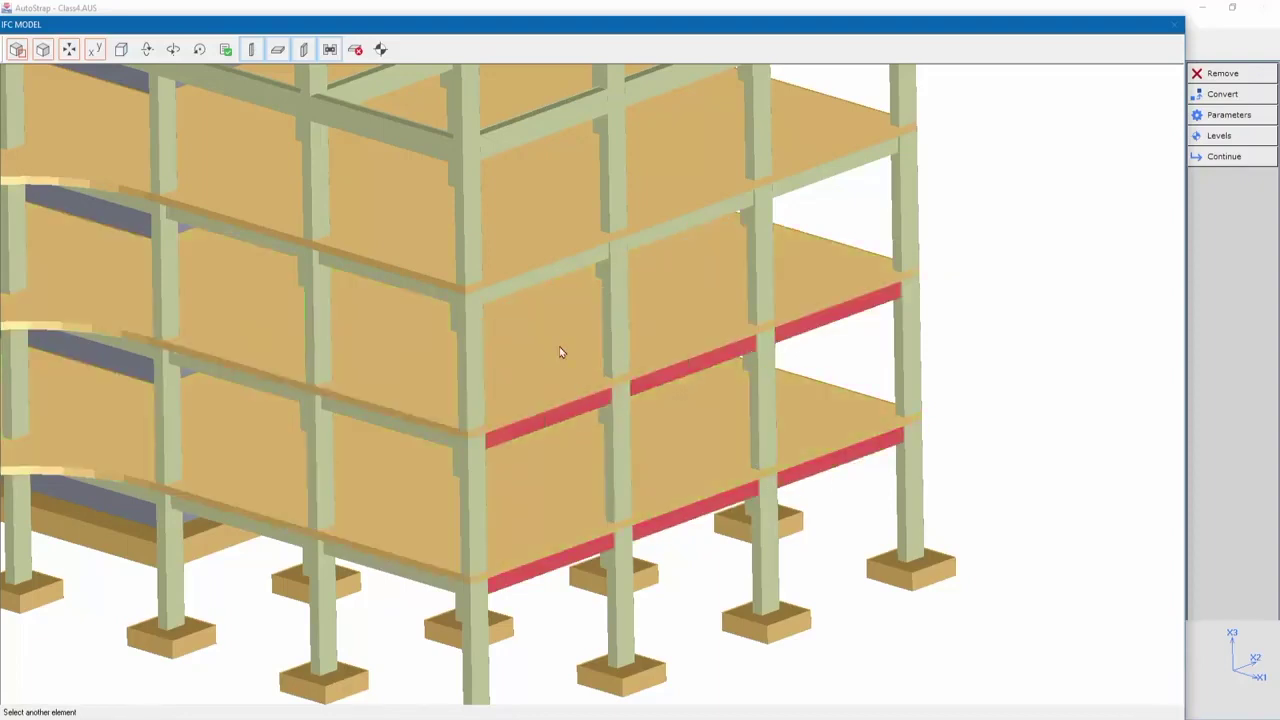
left_click(590, 258)
left_click(650, 240)
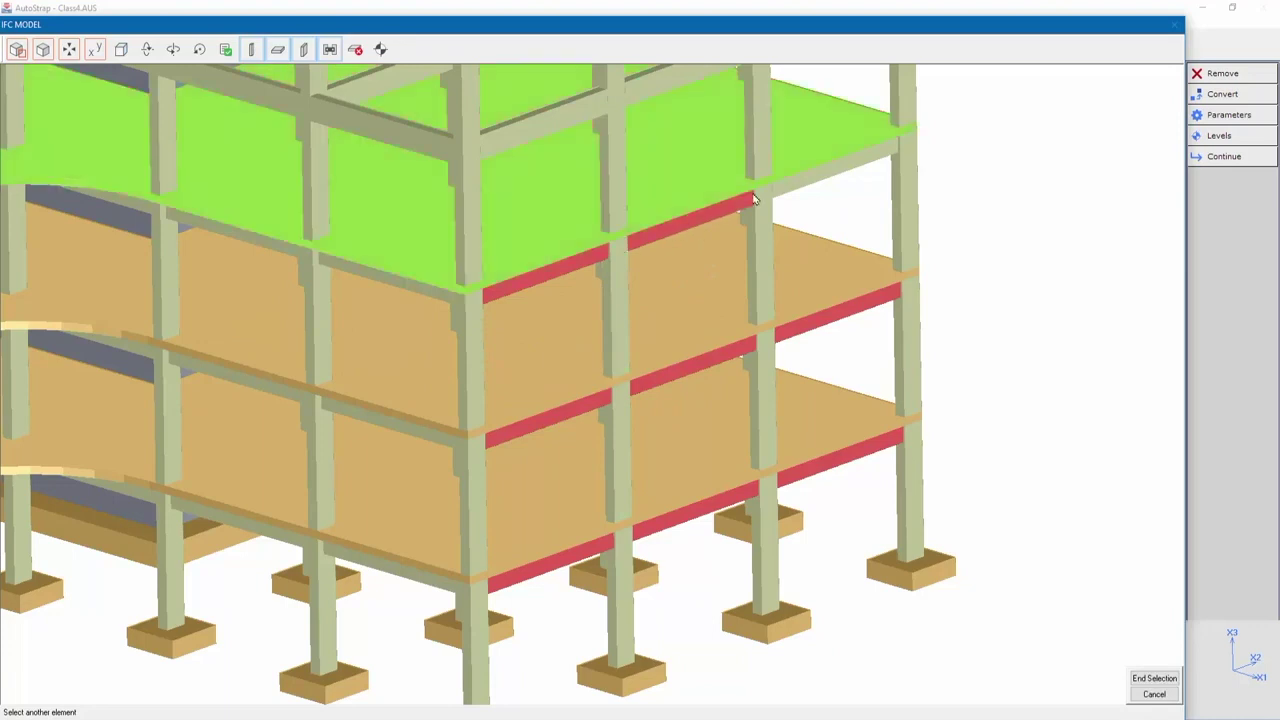
left_click(795, 192)
right_click(795, 192)
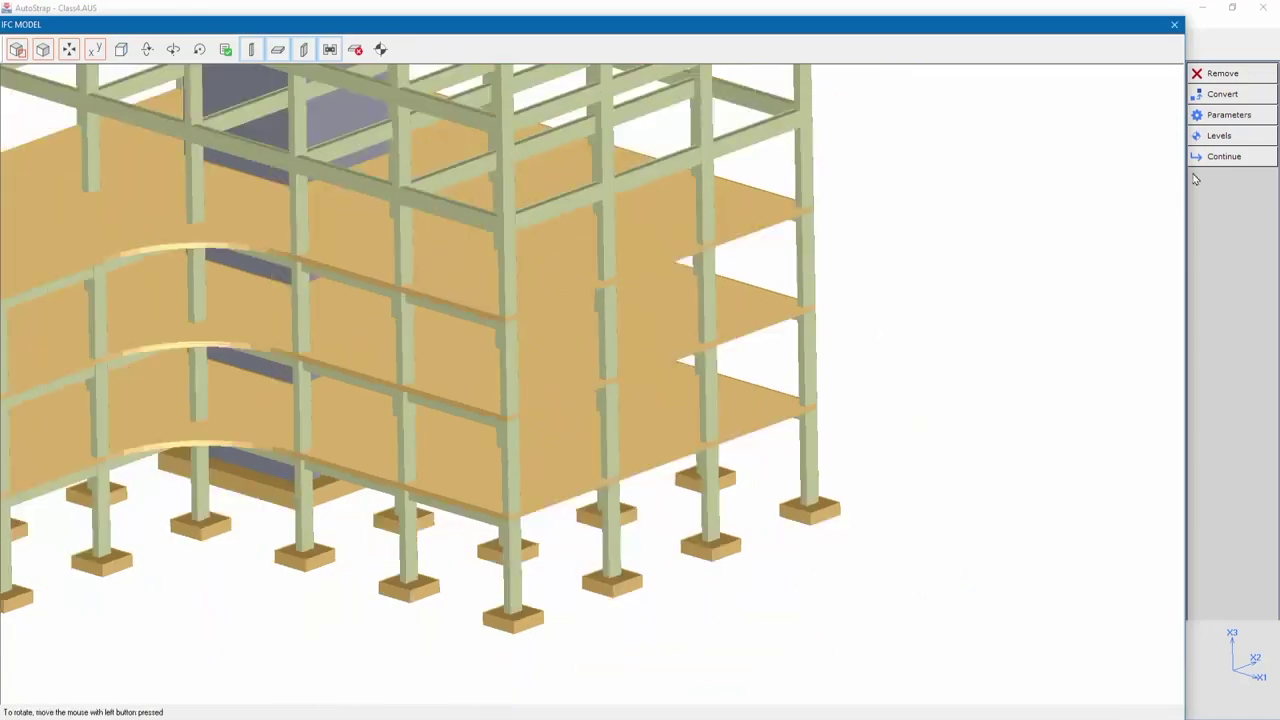
Continue with the changed IFC model, replacing the existing AutoSTRAP model, and inspect the end facade edge on level 02.
left_click(1250, 157)
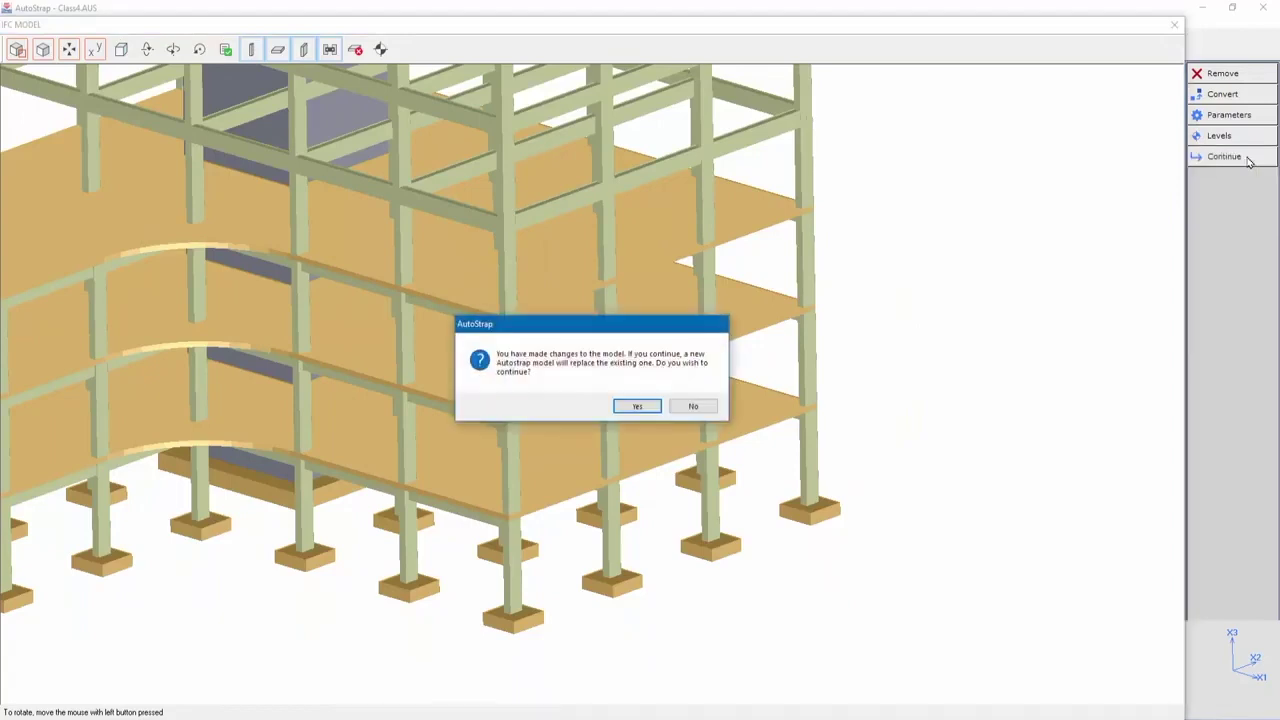
left_click(638, 407)
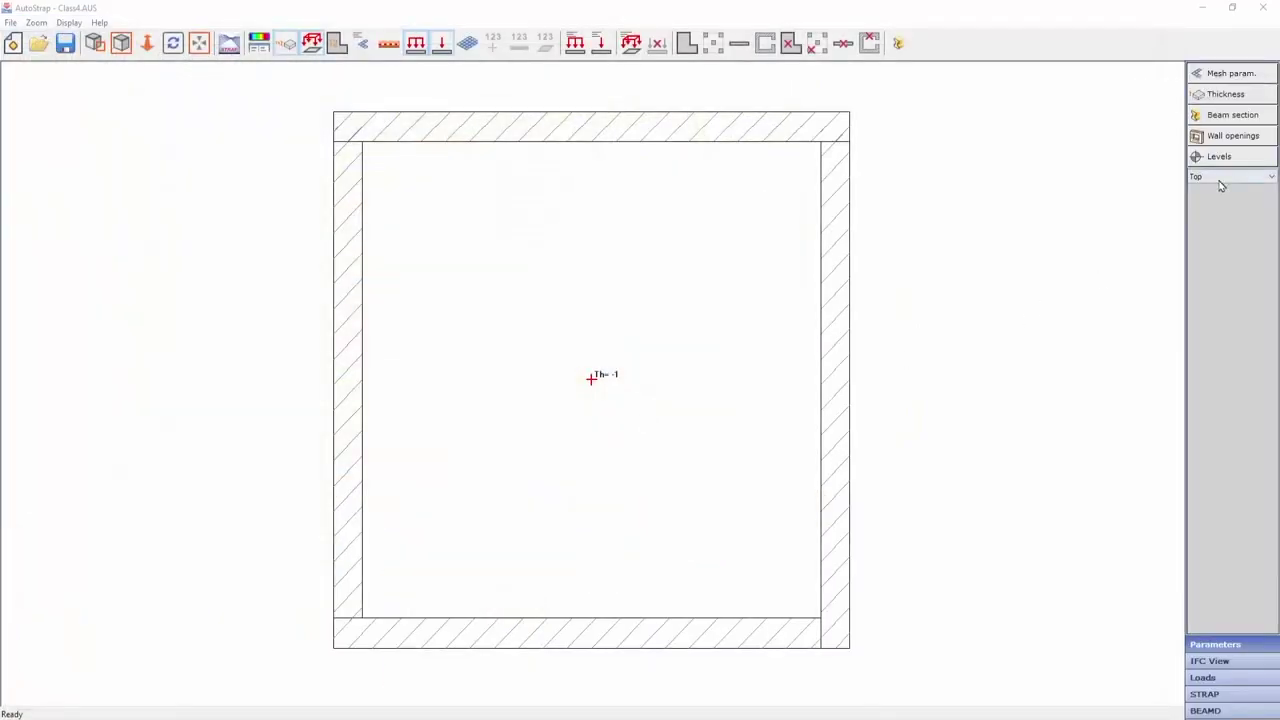
left_click(1220, 178)
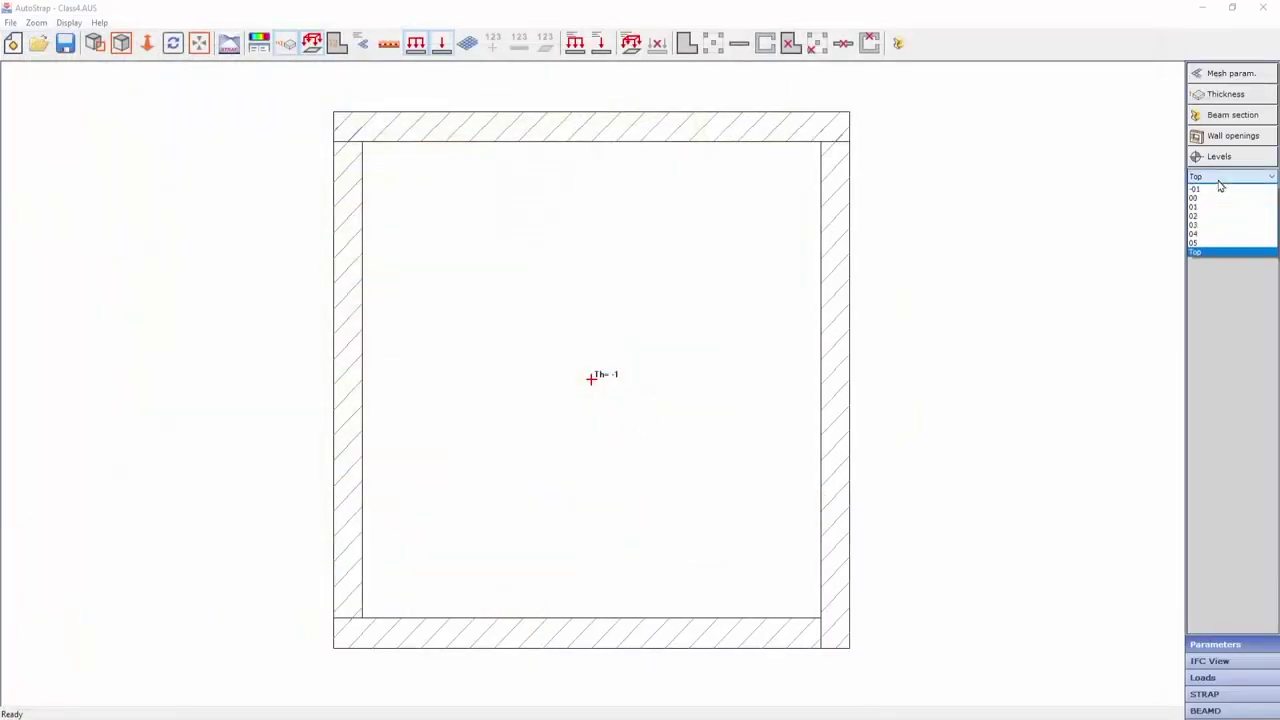
left_click(1220, 215)
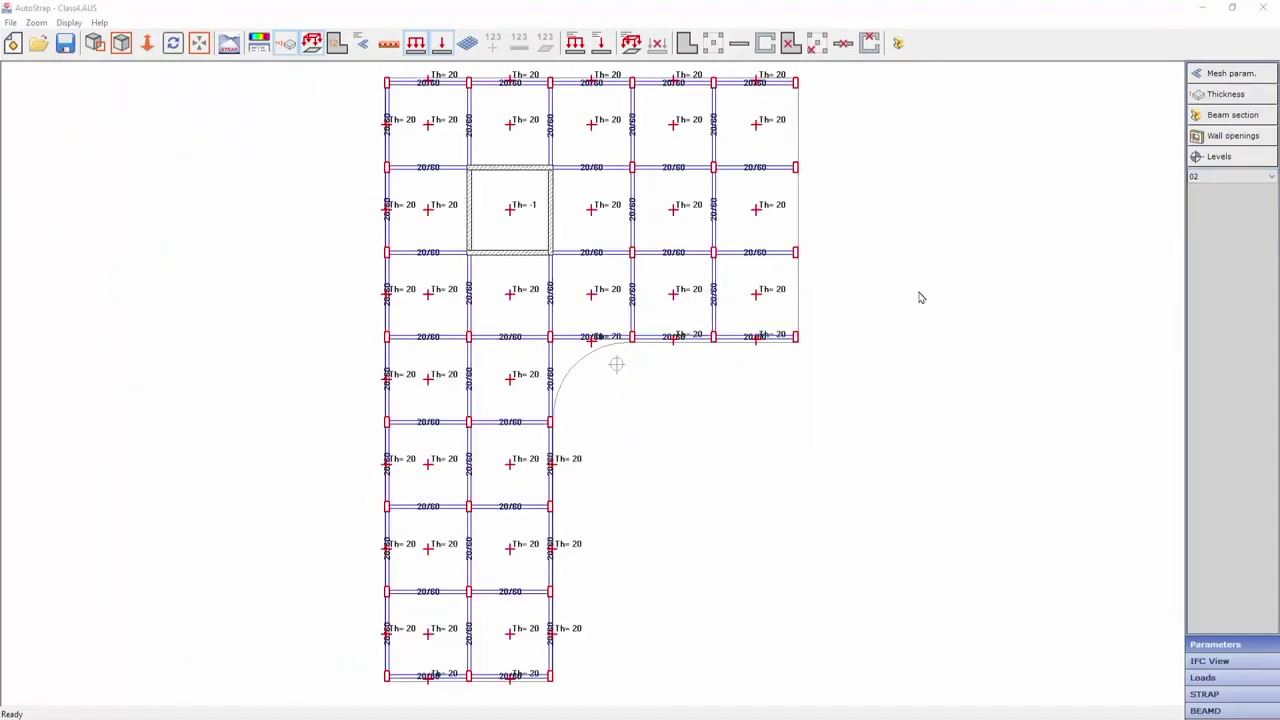
middle_click_drag(920, 294, 712, 450)
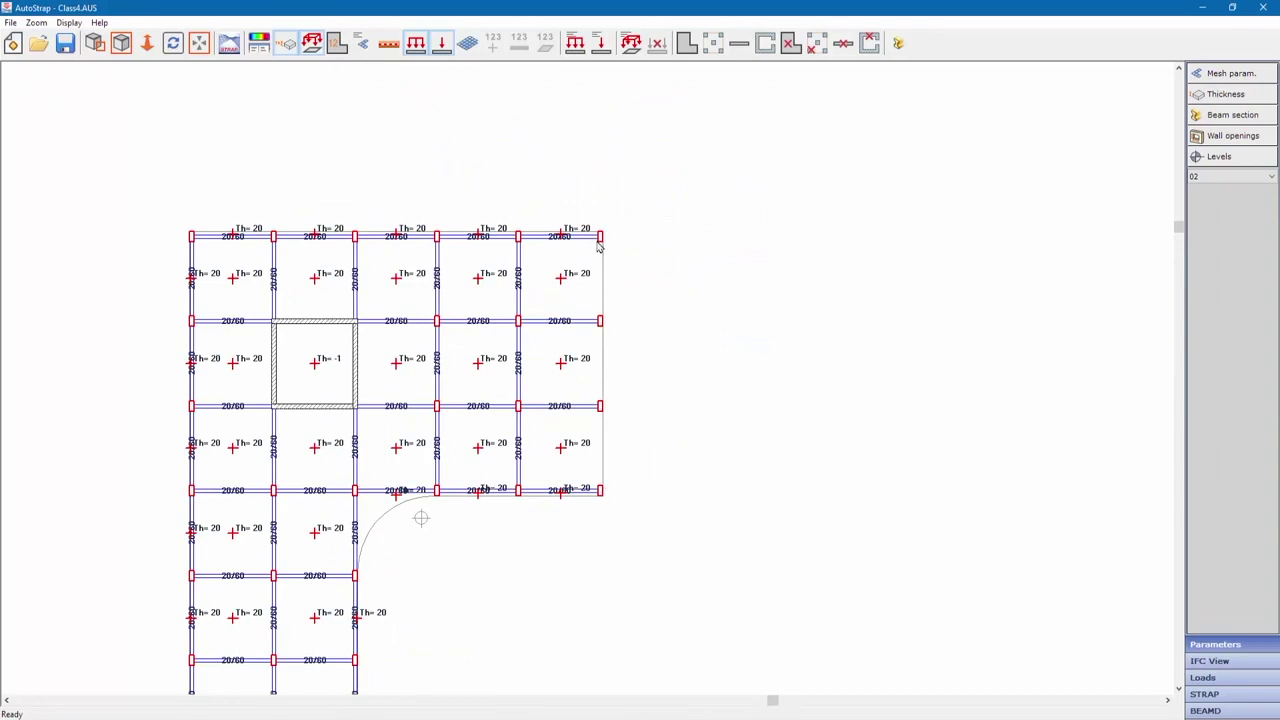
middle_click(1052, 616)
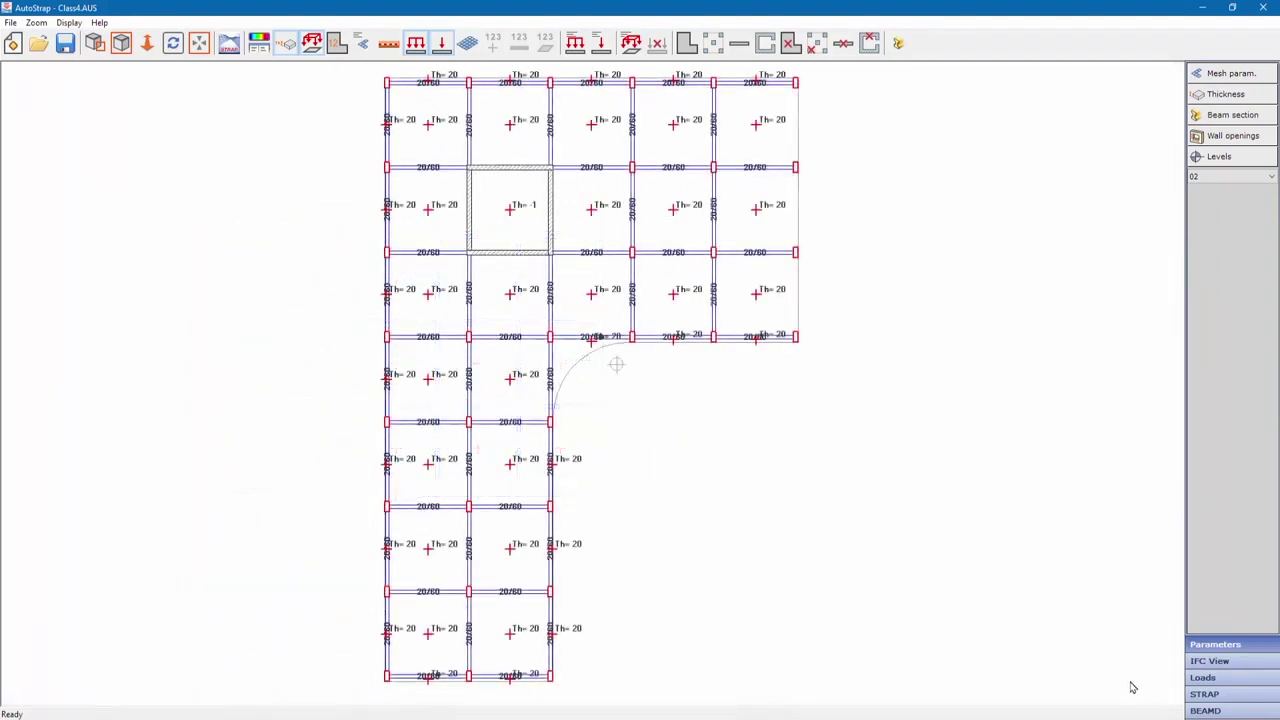
Create the STRAP model Class4 in E:\CheckSTRAP2021 using submodels, and display it as a rendered solid.
left_click(1218, 696)
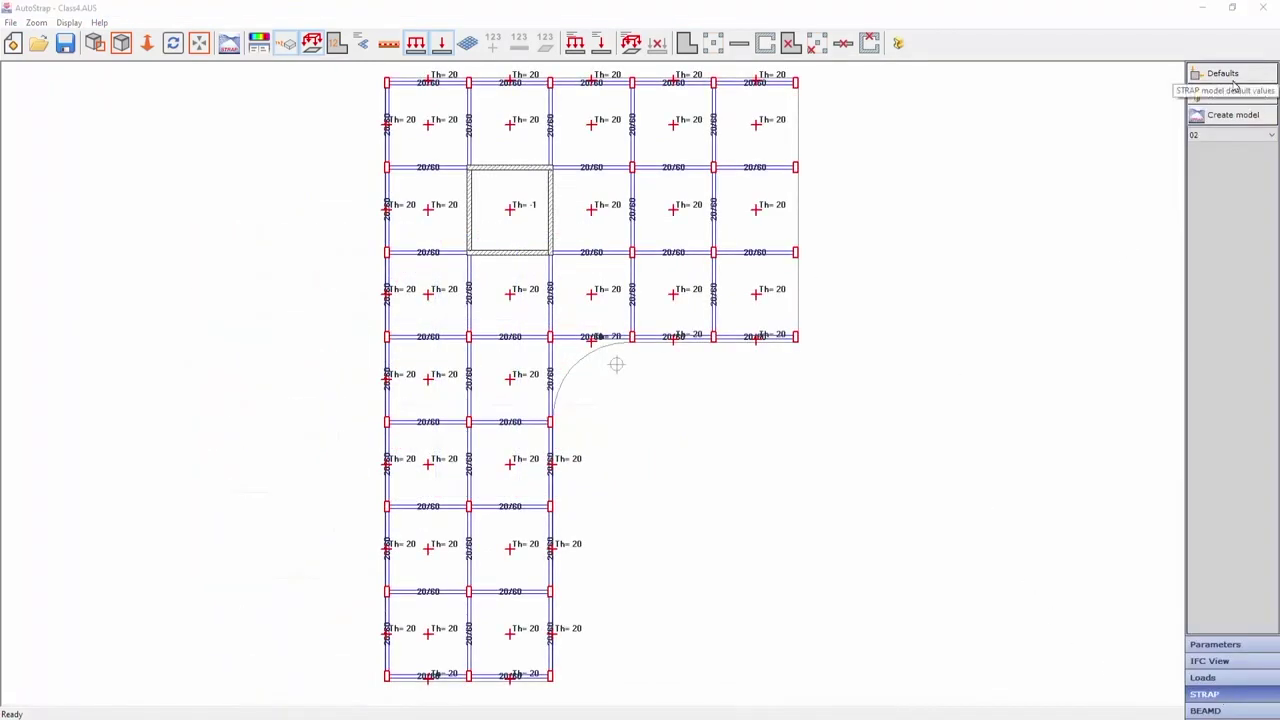
left_click(1233, 115)
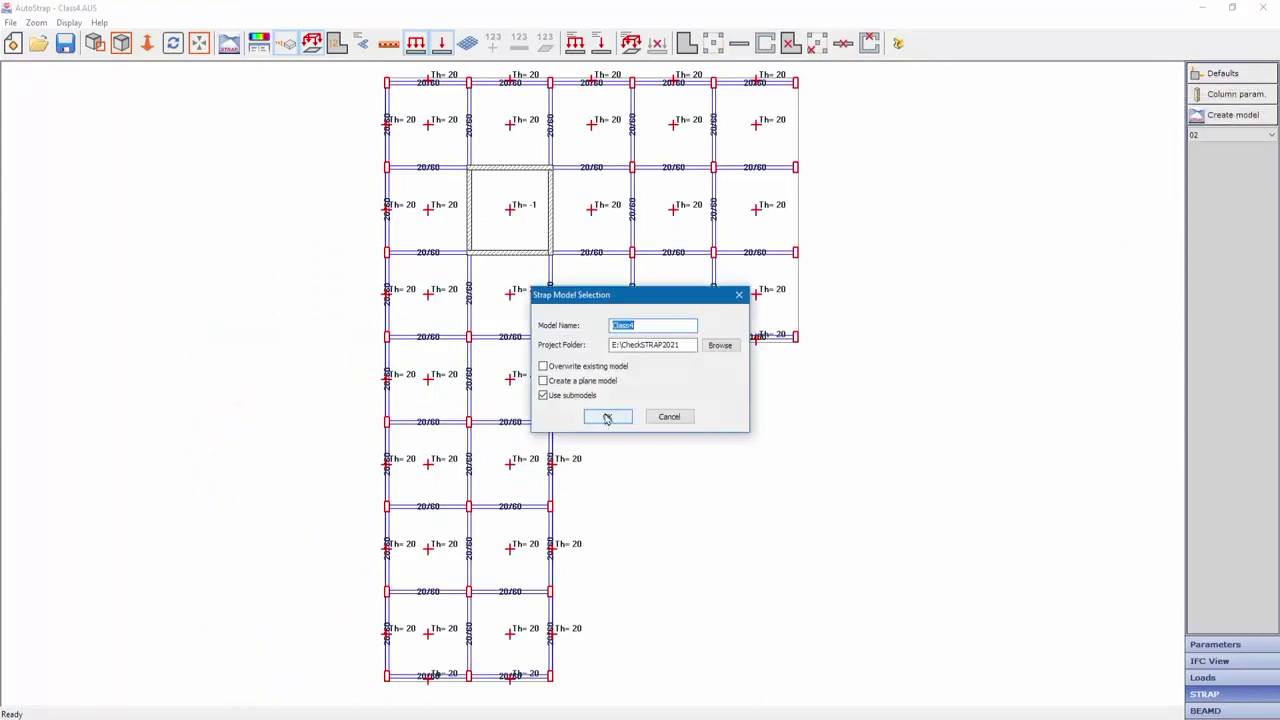
left_click(606, 417)
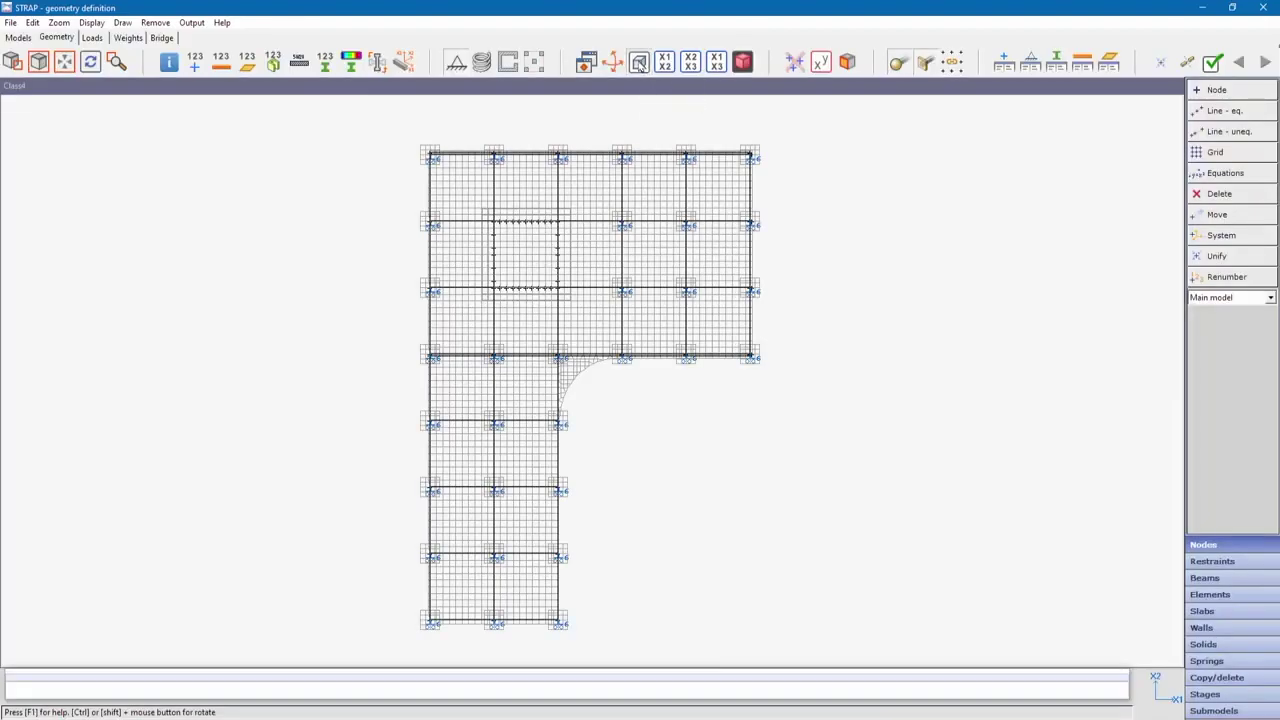
left_click(742, 62)
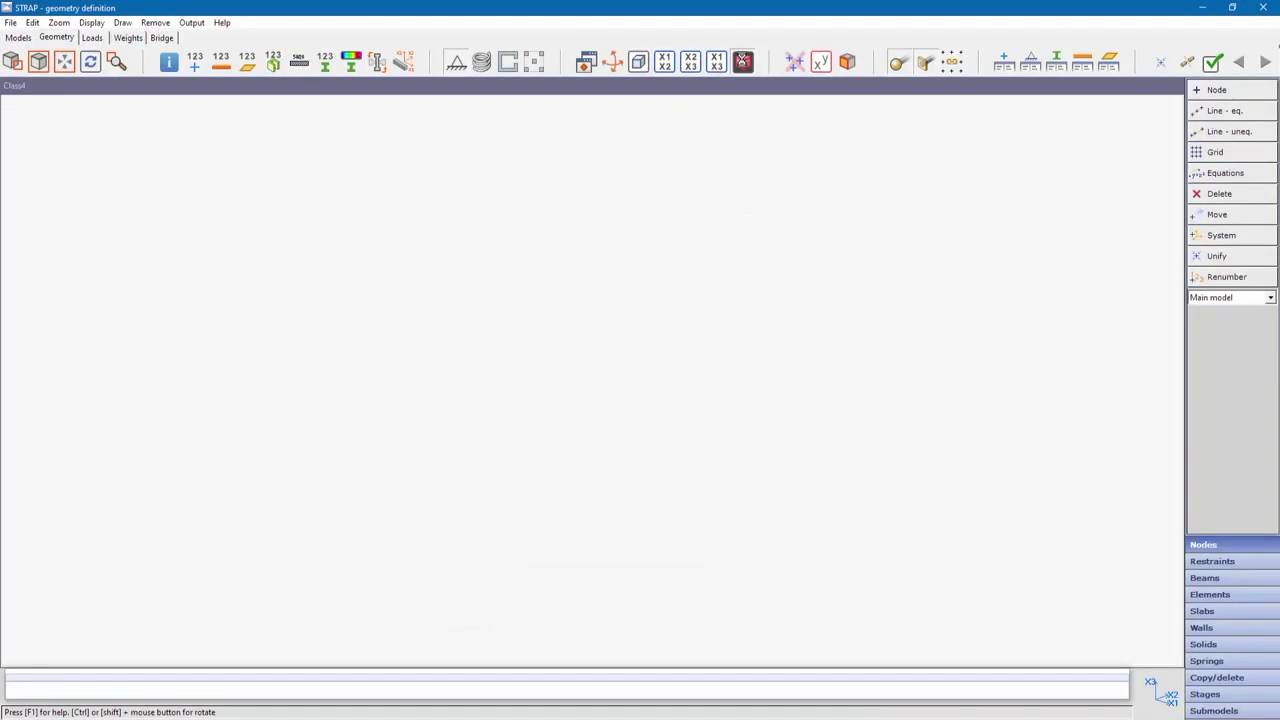